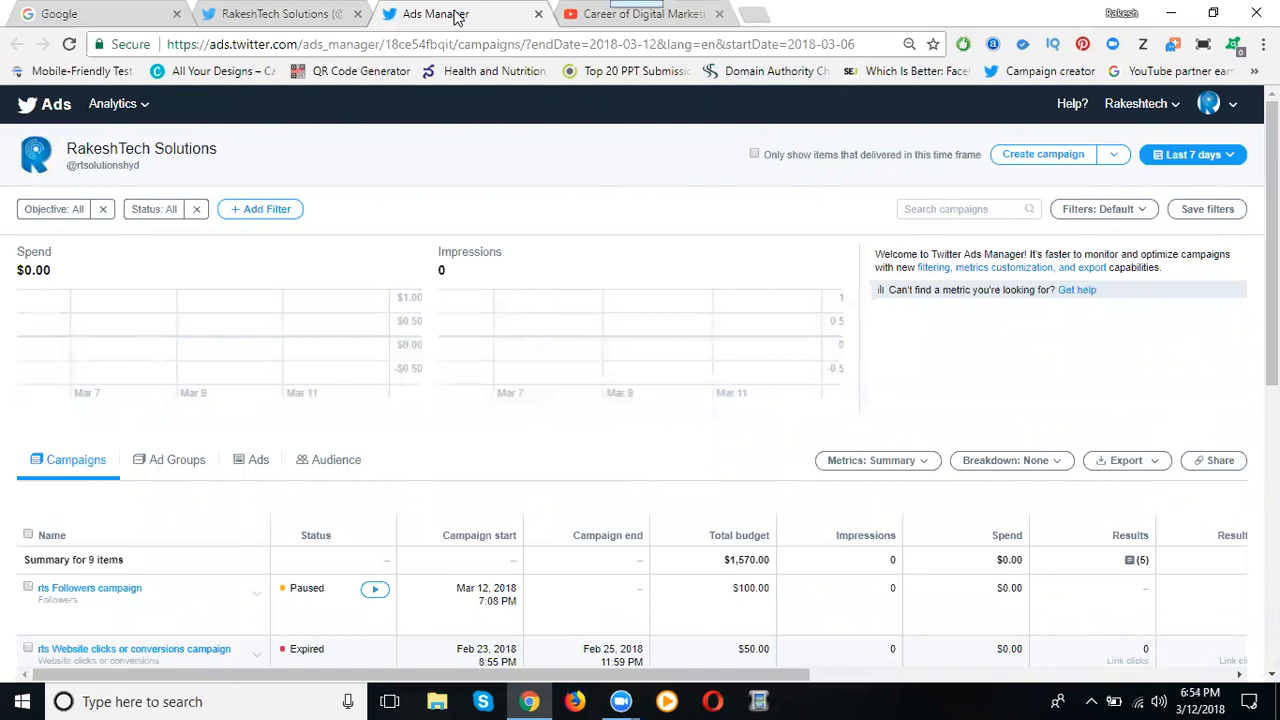
# Create a new campaign with the Website clicks or conversions objective and name it "rts Website clicks or conversions campaign".
pyautogui.click(1043, 155)
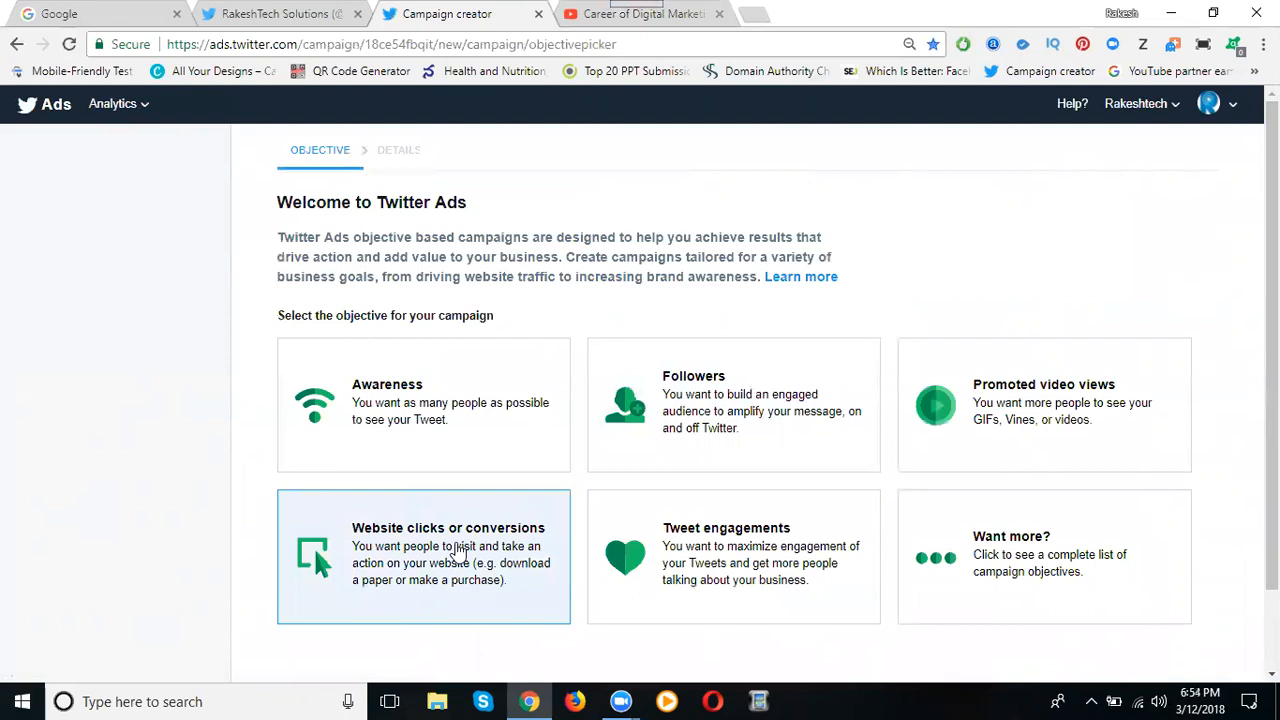
pyautogui.click(458, 550)
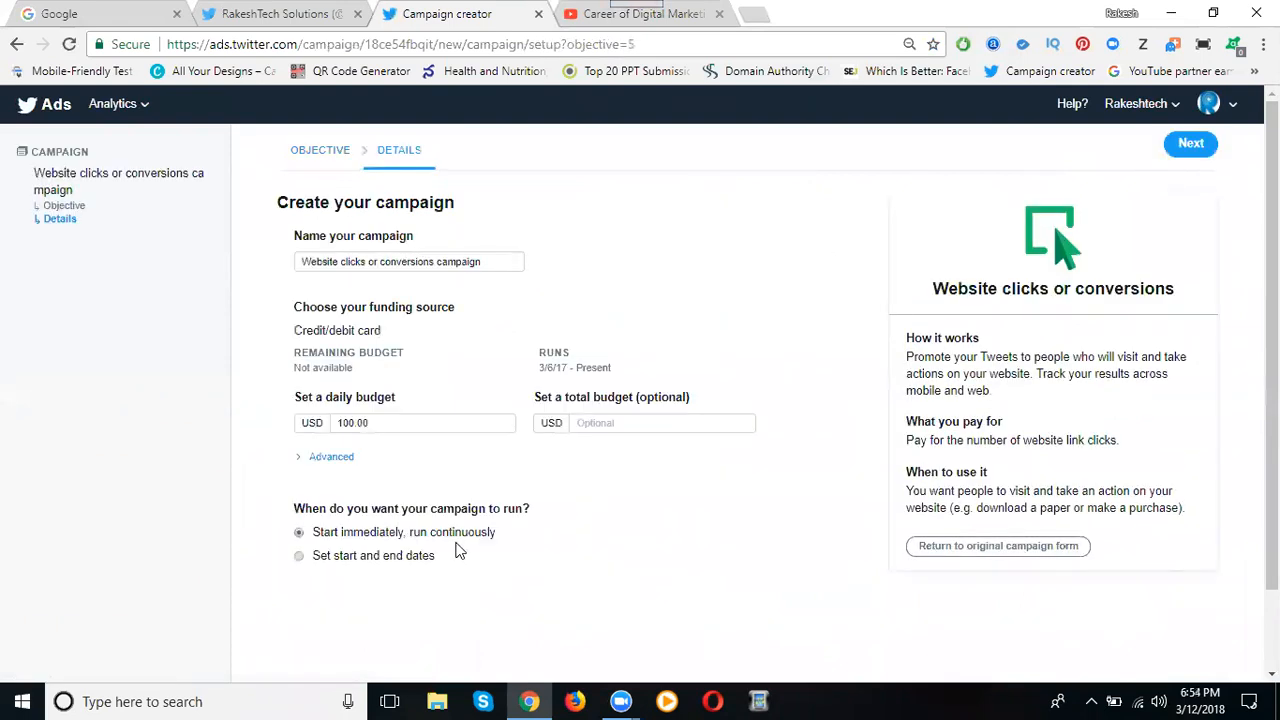
pyautogui.click(303, 264)
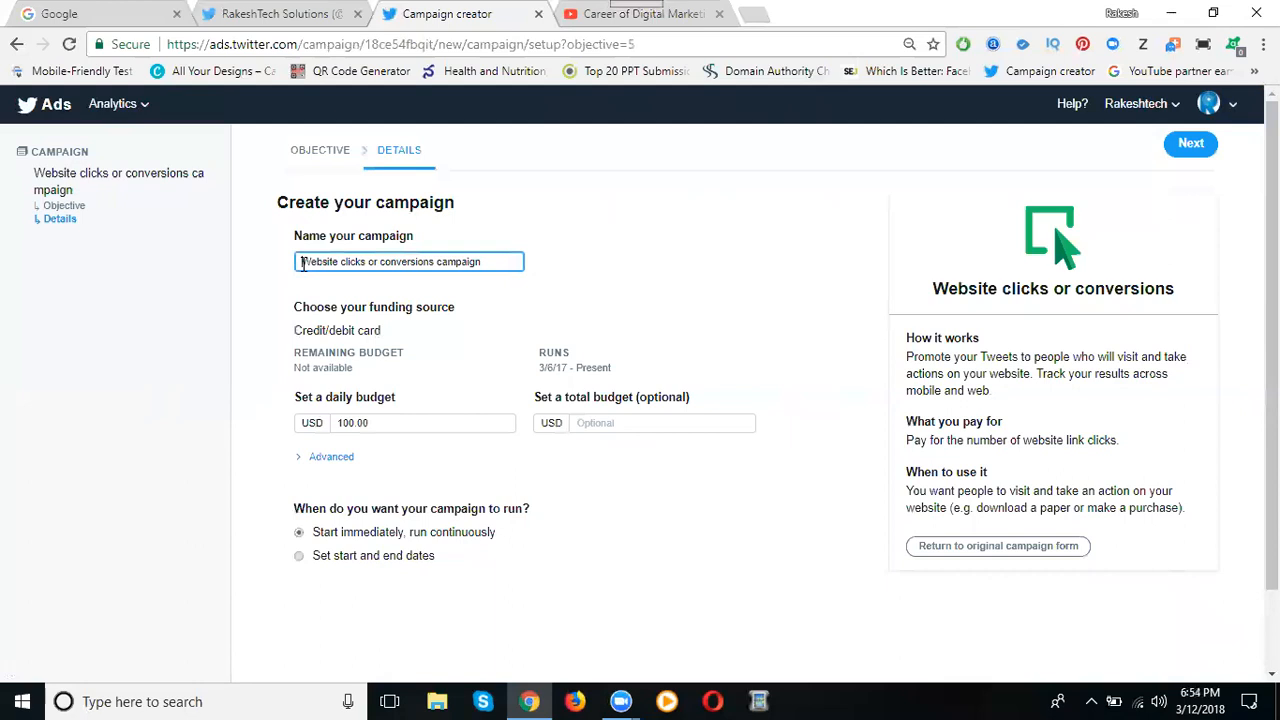
pyautogui.write('rts')
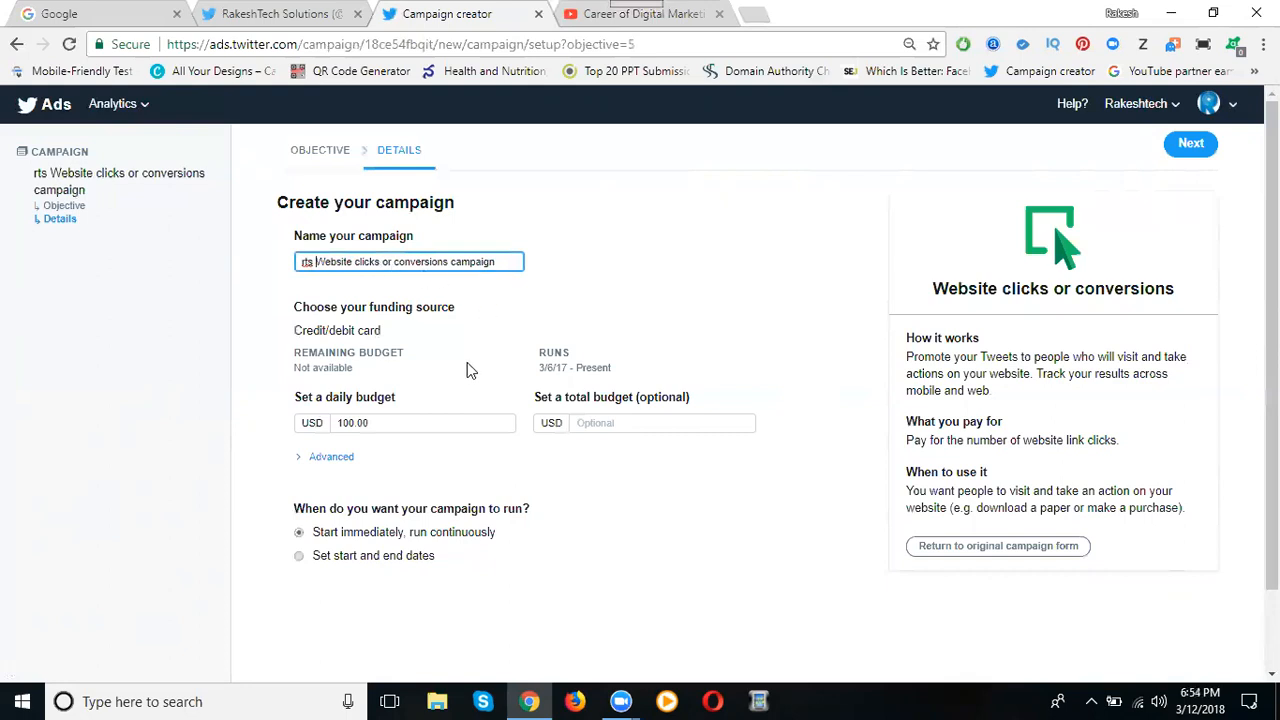
# Set the campaign's daily budget to 15.00 USD and its total budget to 50.00 USD.
pyautogui.click(410, 433)
pyautogui.doubleClick(410, 433)
pyautogui.write('15.00')
pyautogui.click(611, 422)
pyautogui.write('5')
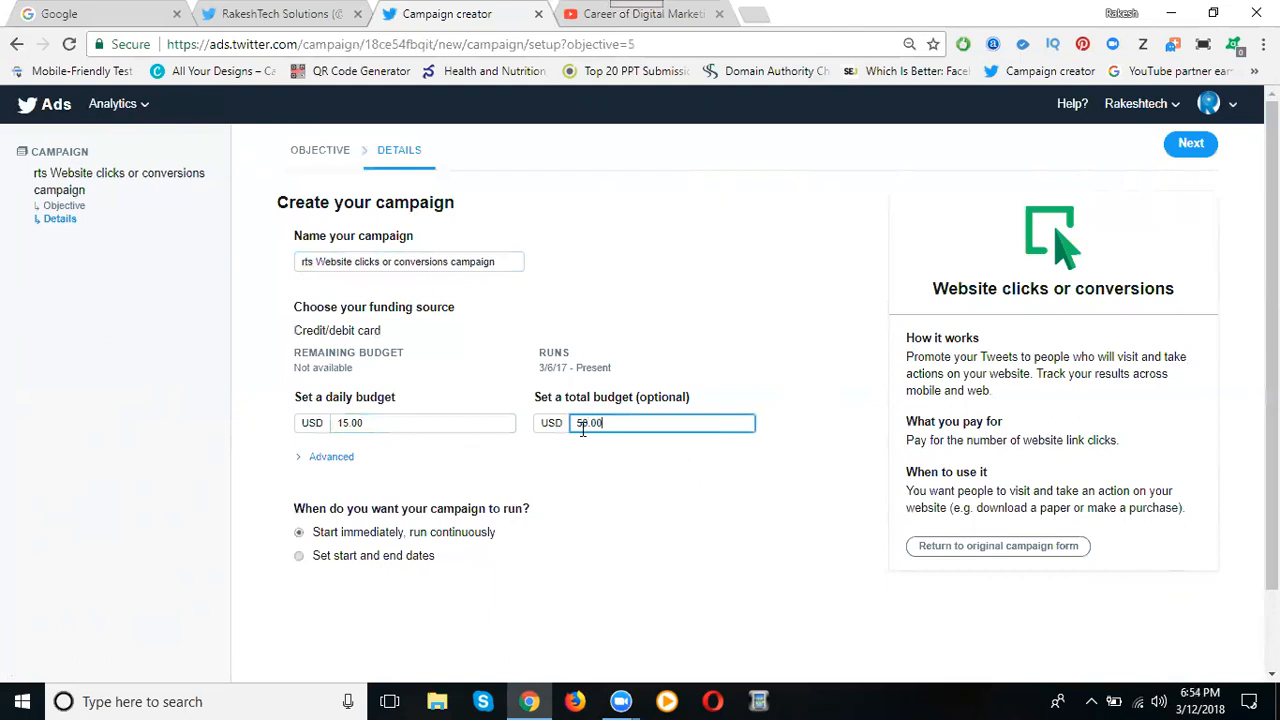
# Schedule the campaign with start and end dates, ending 2018-03-14 at 11:59pm, and continue to the creatives.
pyautogui.click(301, 557)
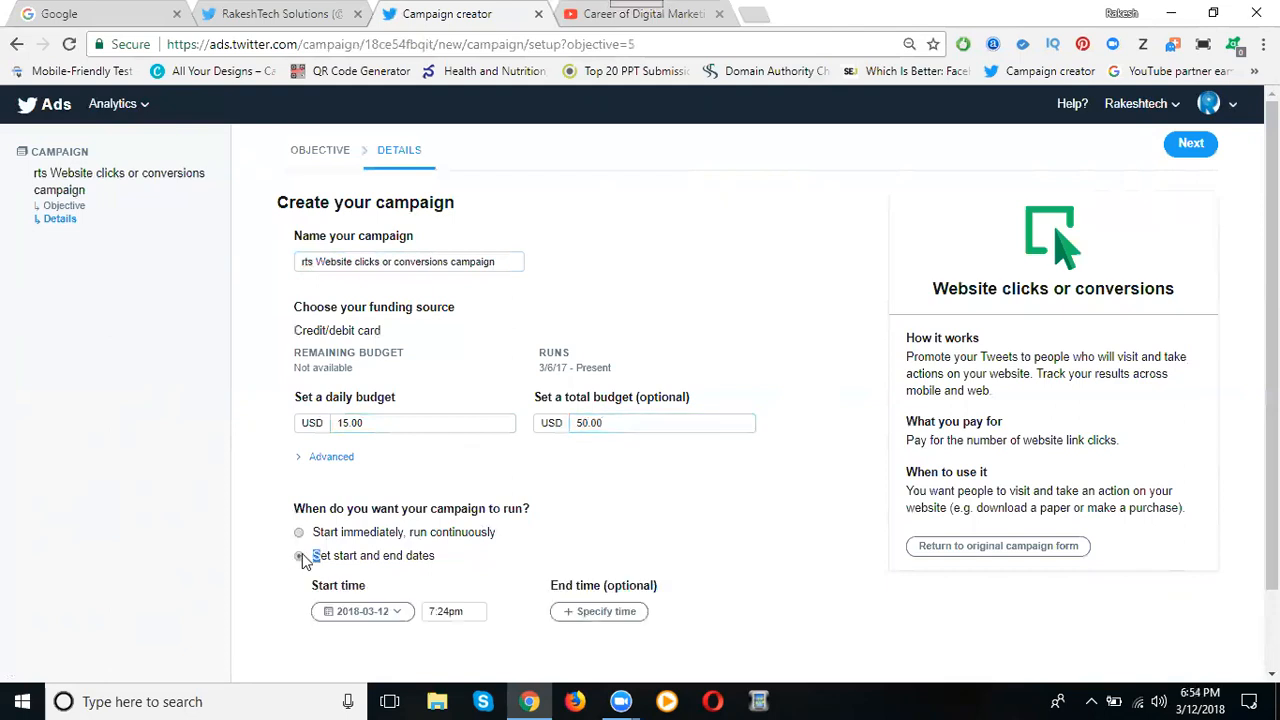
pyautogui.click(574, 613)
pyautogui.click(608, 614)
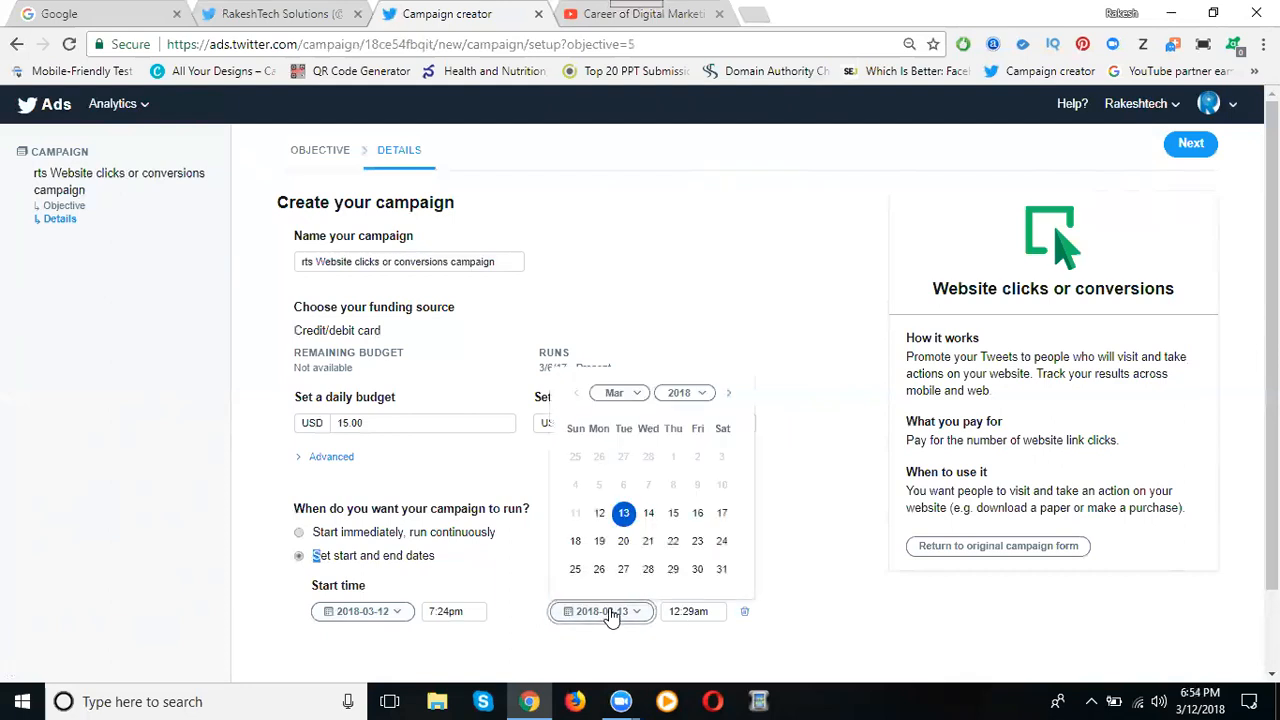
pyautogui.click(649, 514)
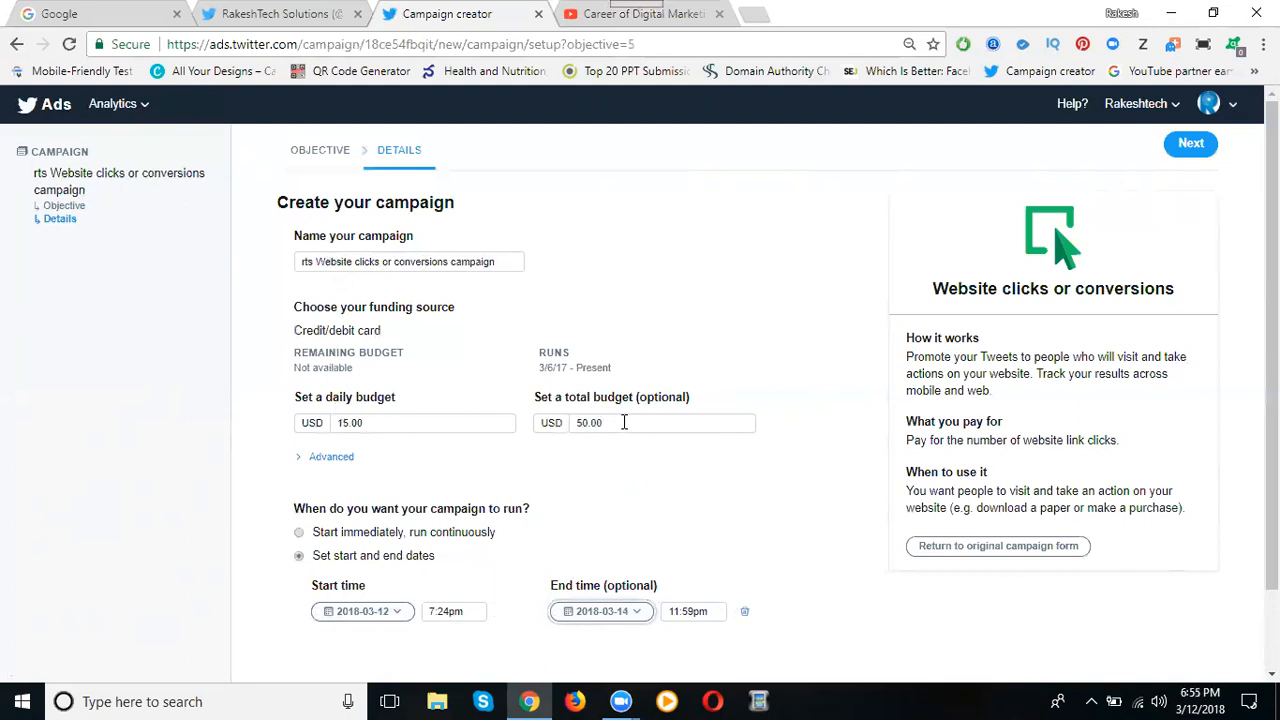
pyautogui.click(1190, 145)
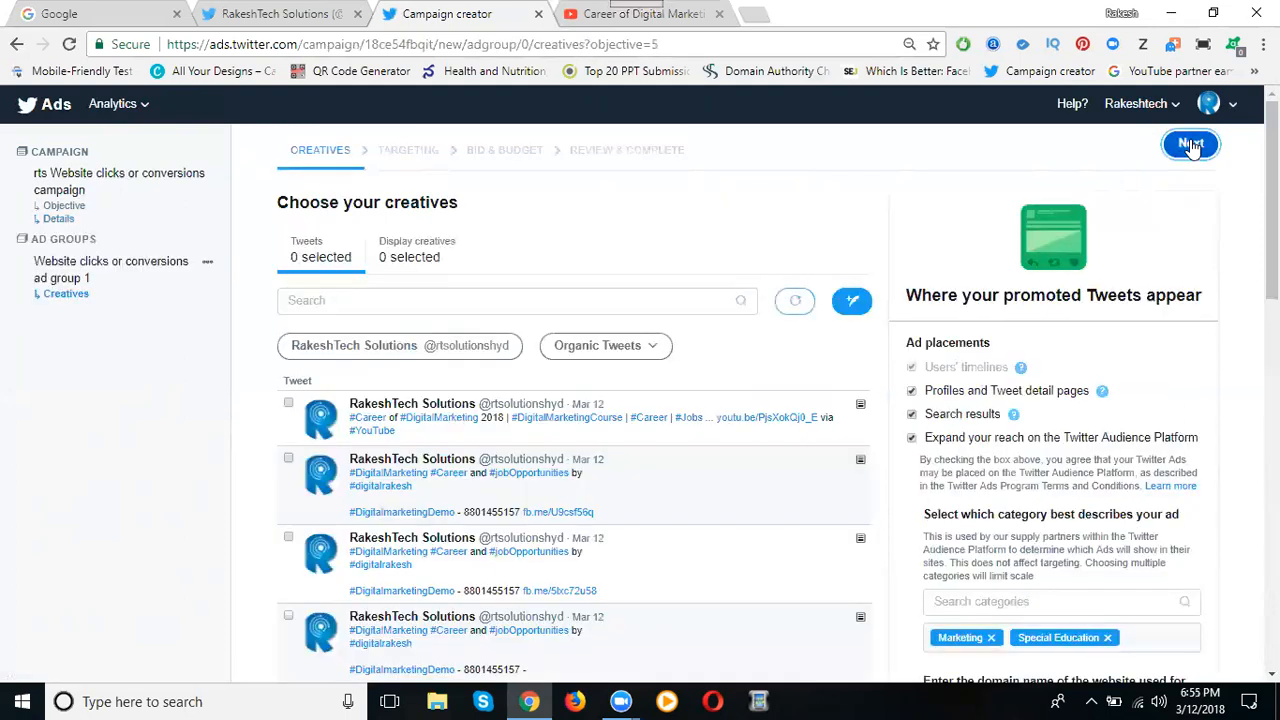
# Select the "Career of DigitalMarketing 2018" tweet as the creative, compare it with the profile's tweets, and continue to targeting.
pyautogui.click(290, 405)
pyautogui.click(252, 15)
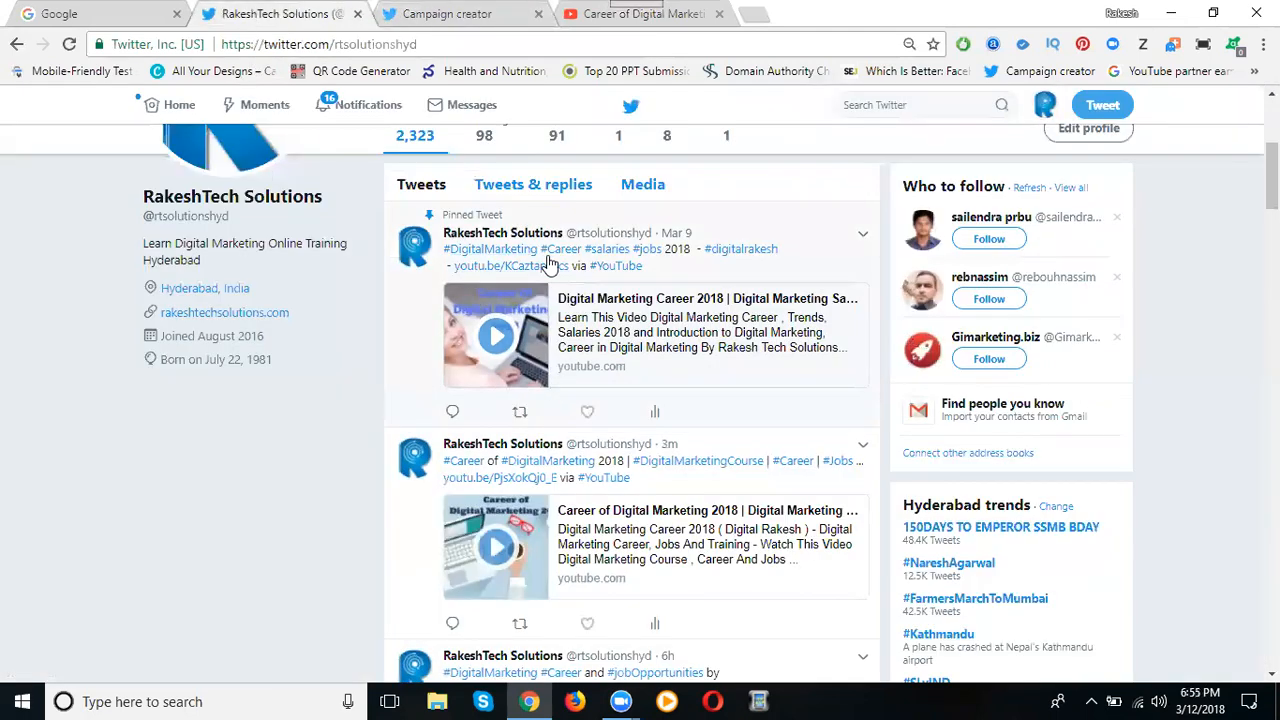
pyautogui.click(432, 10)
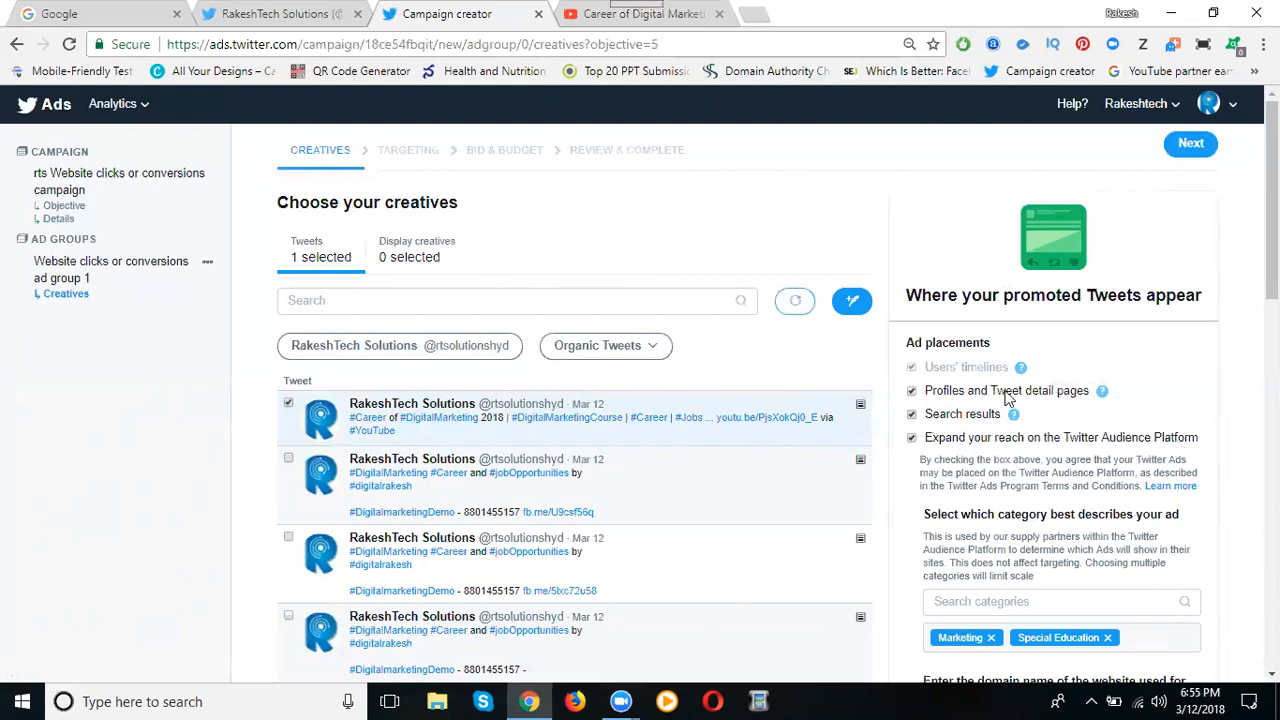
pyautogui.scroll(-2, 1005, 393)
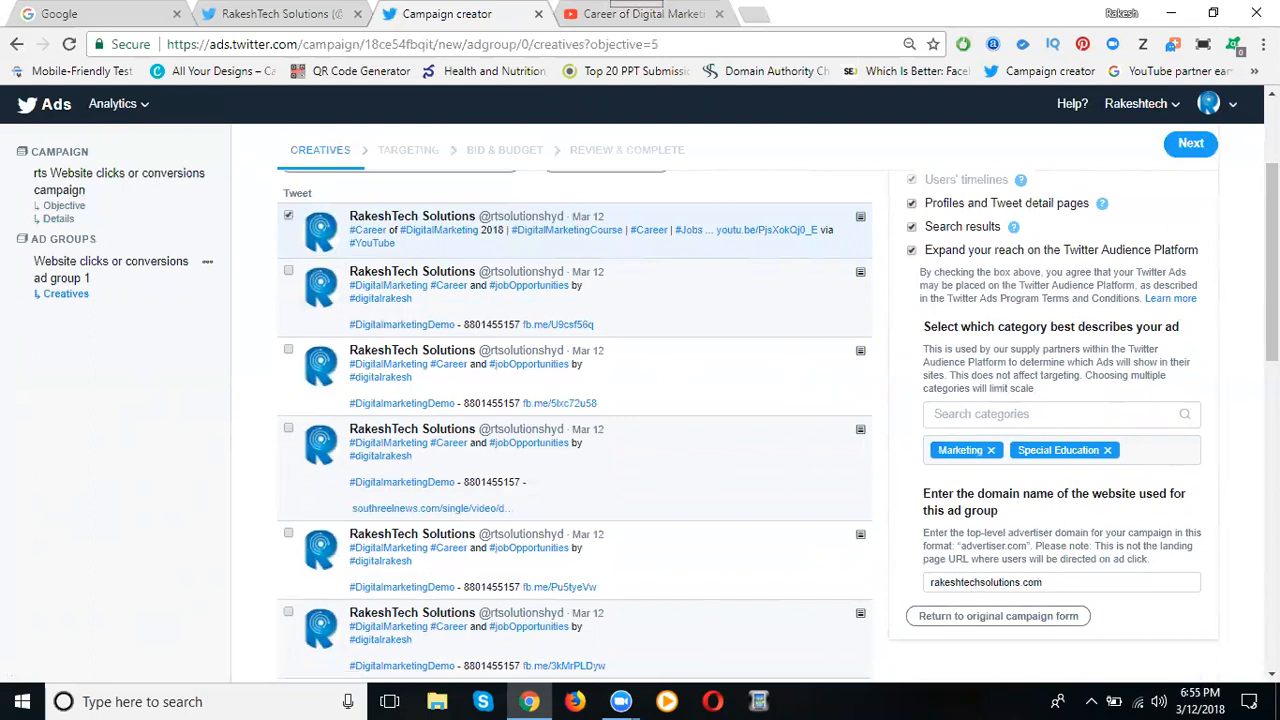
pyautogui.click(1188, 148)
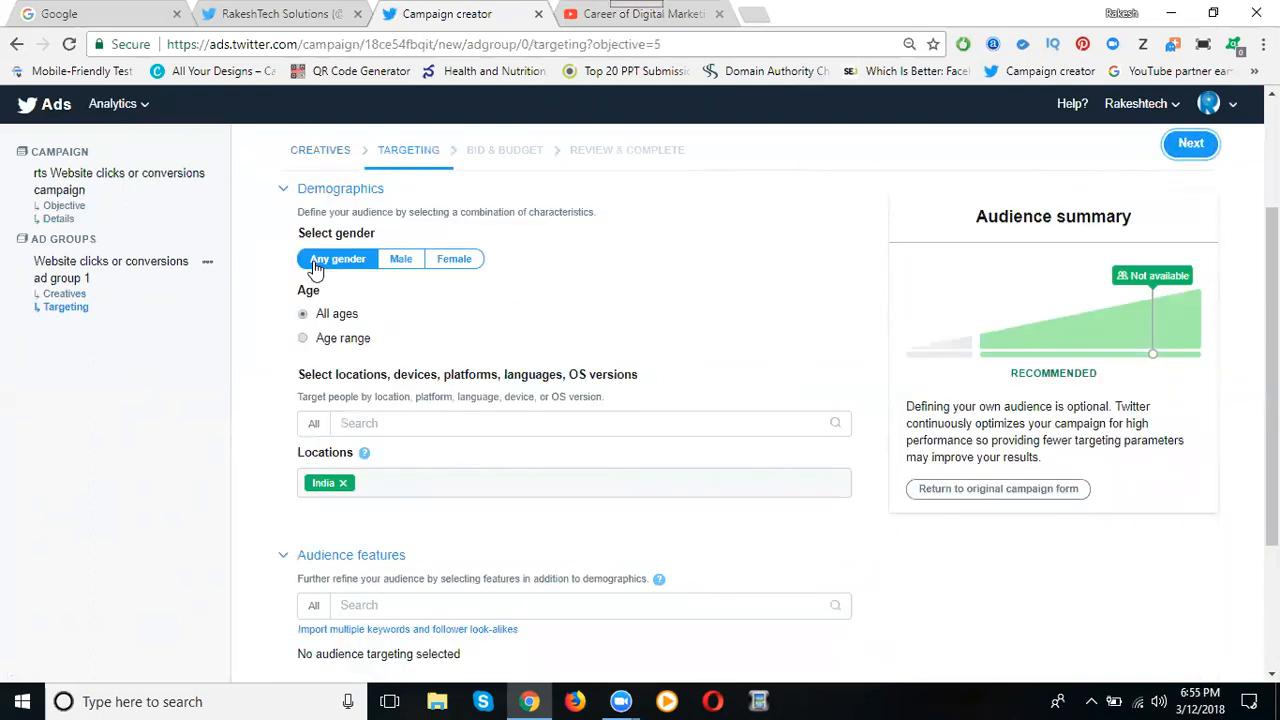
# Limit the ad group's audience to the age range 13 to 49.
pyautogui.click(306, 340)
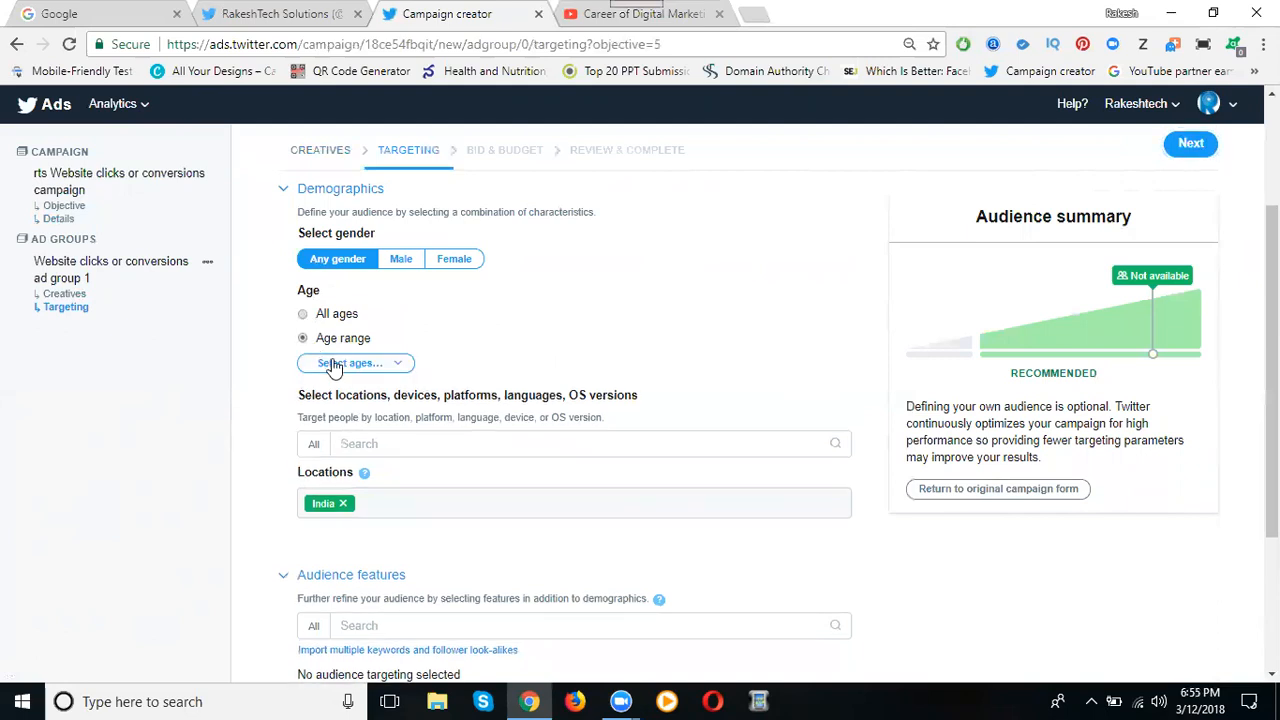
pyautogui.click(340, 362)
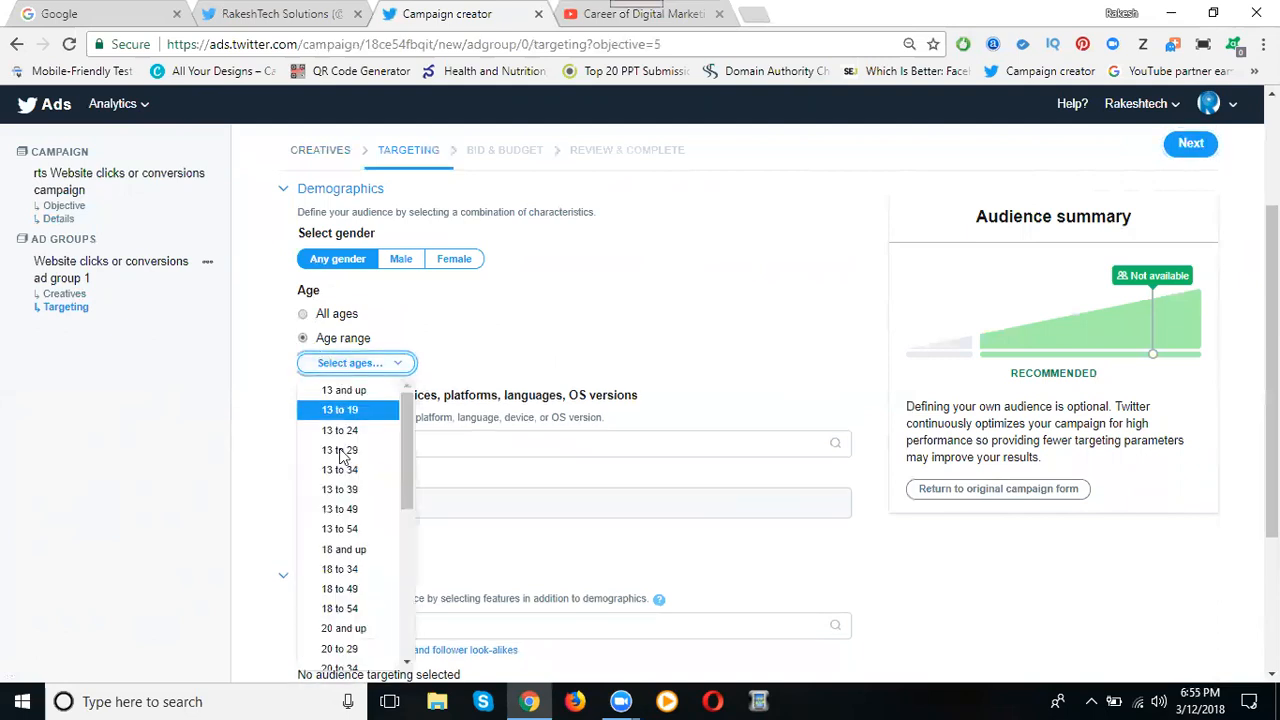
pyautogui.click(341, 509)
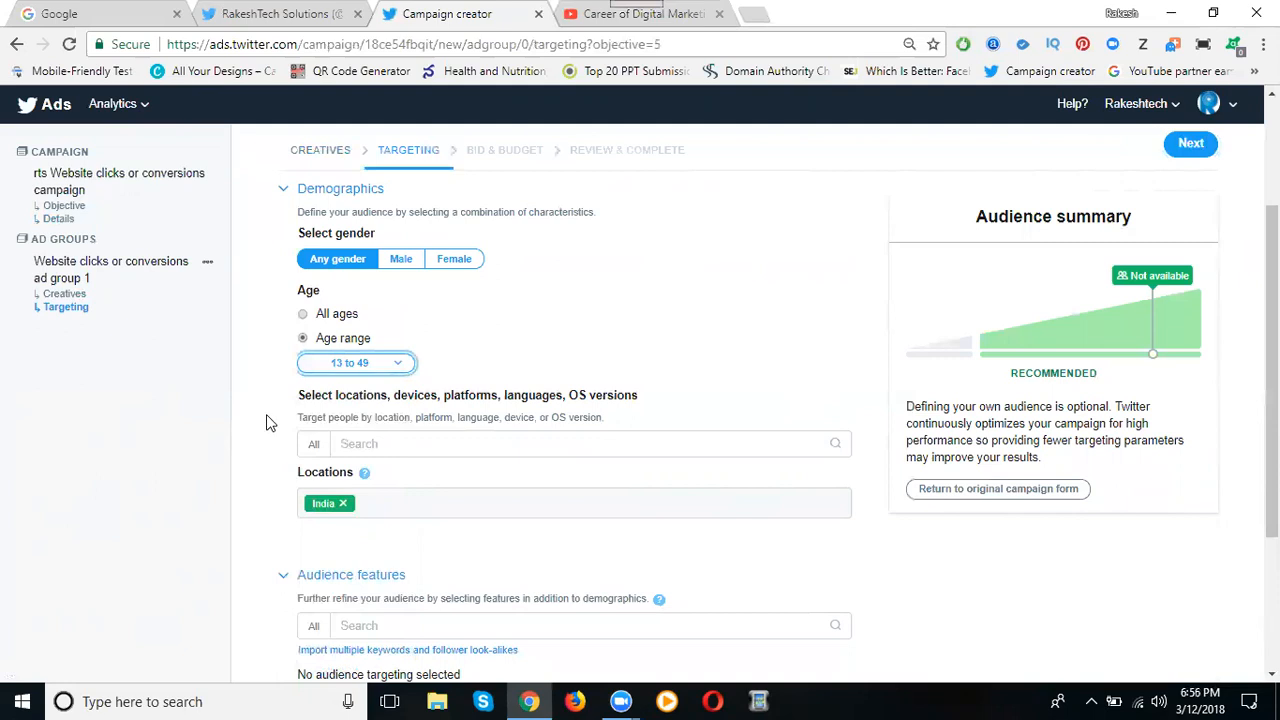
# Add English as a targeted language for the ad group.
pyautogui.scroll(-1, 268, 420)
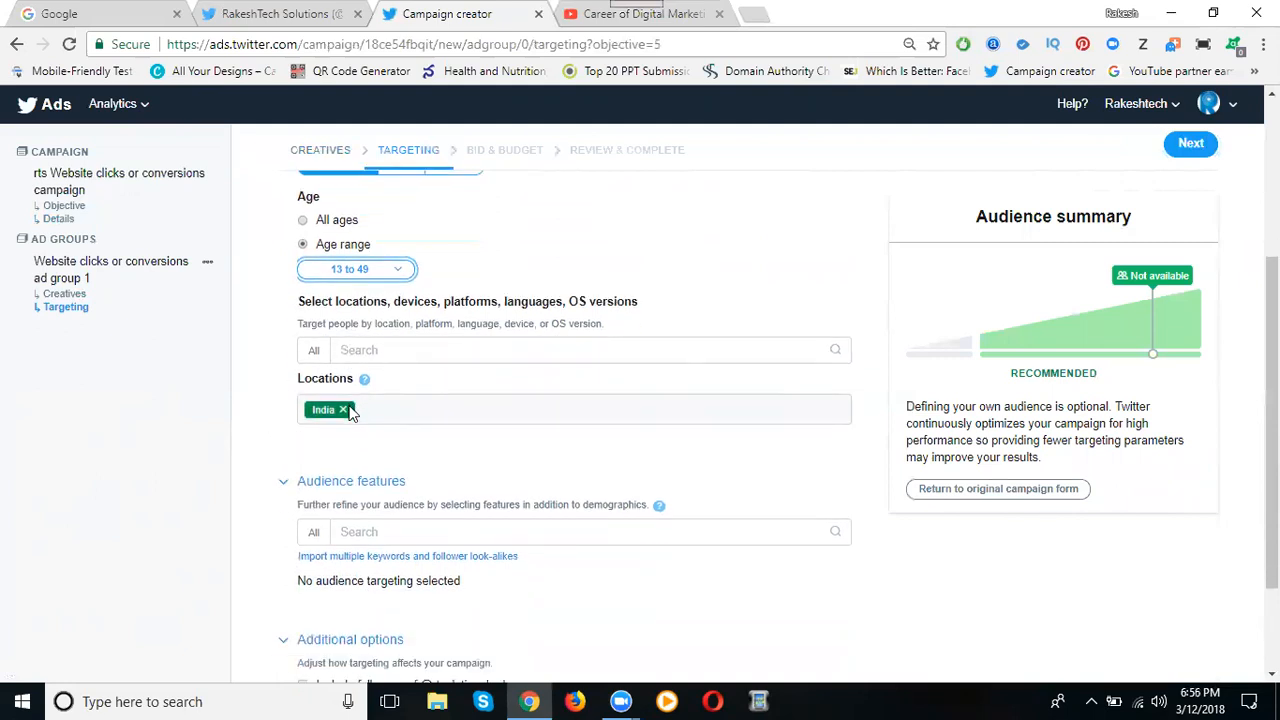
pyautogui.click(344, 353)
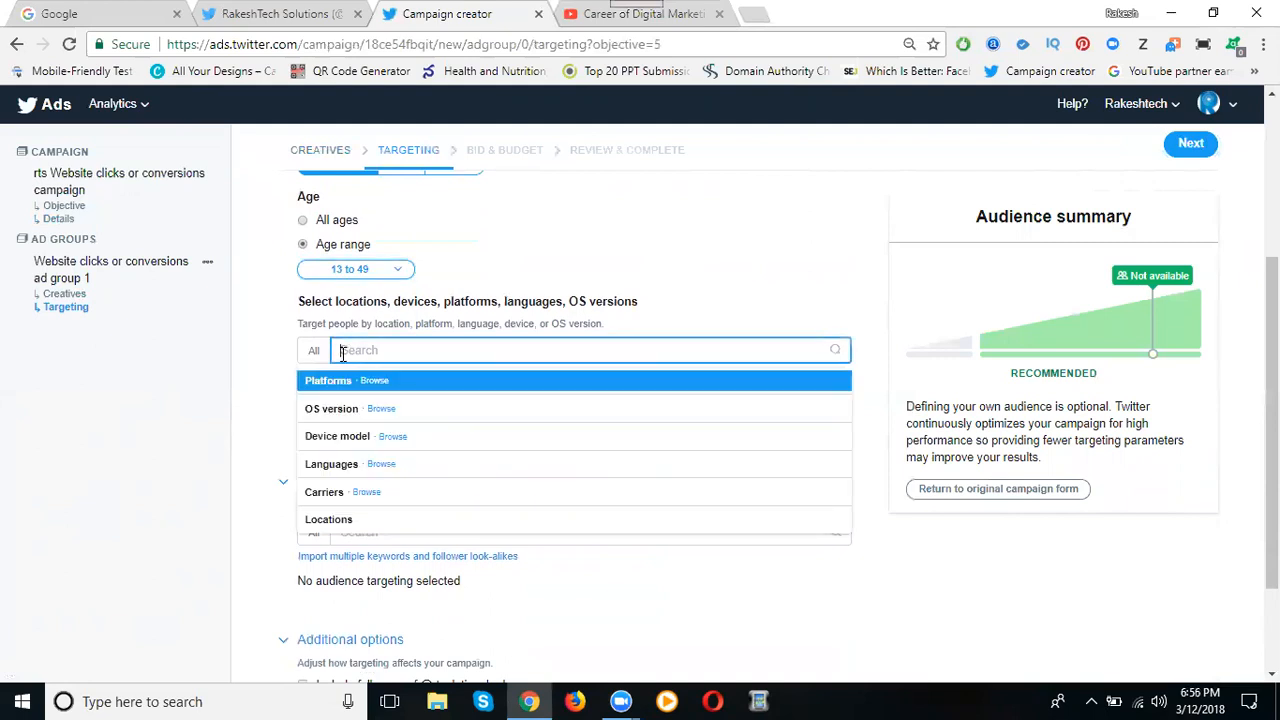
pyautogui.click(333, 463)
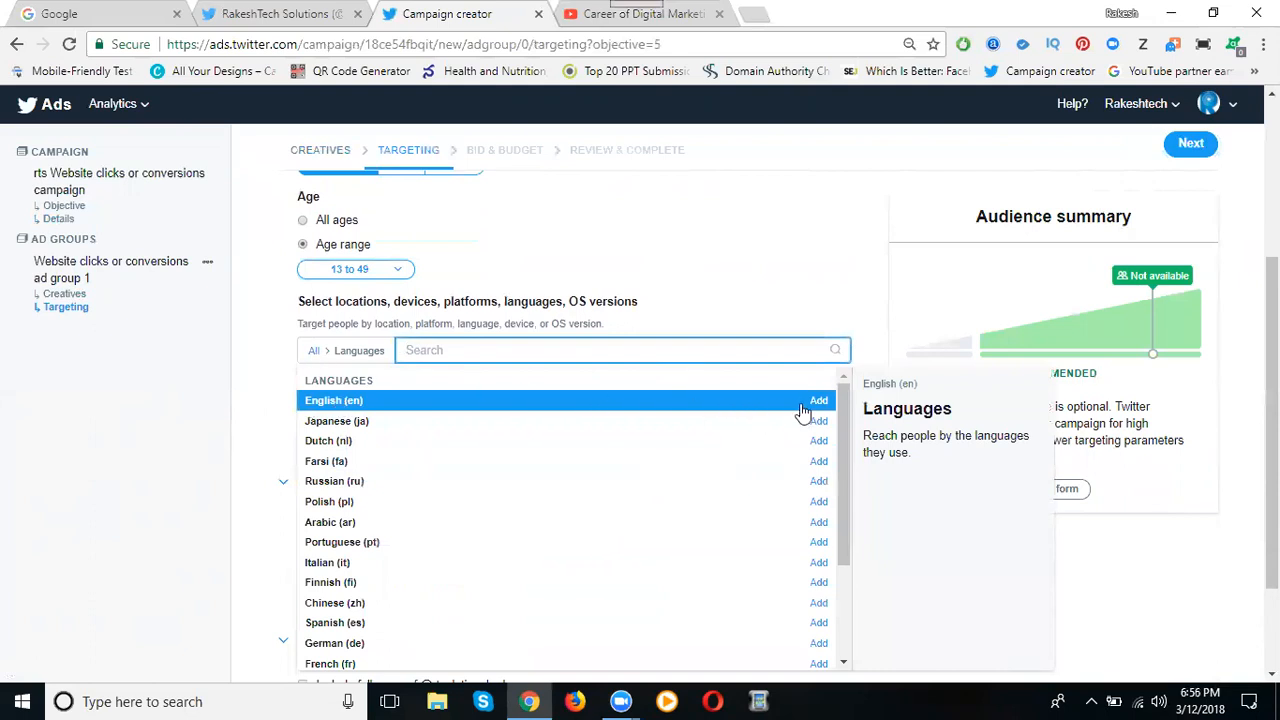
pyautogui.click(312, 353)
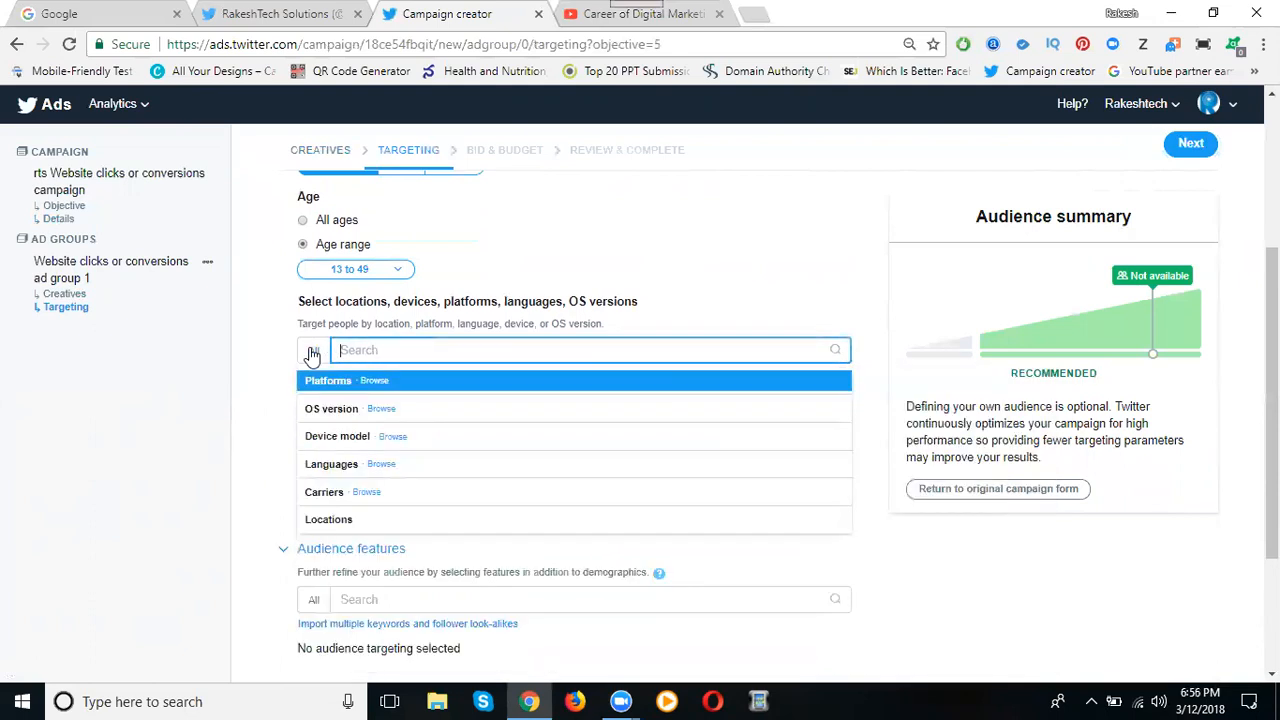
# Browse the available device model and OS version targeting options.
pyautogui.click(337, 437)
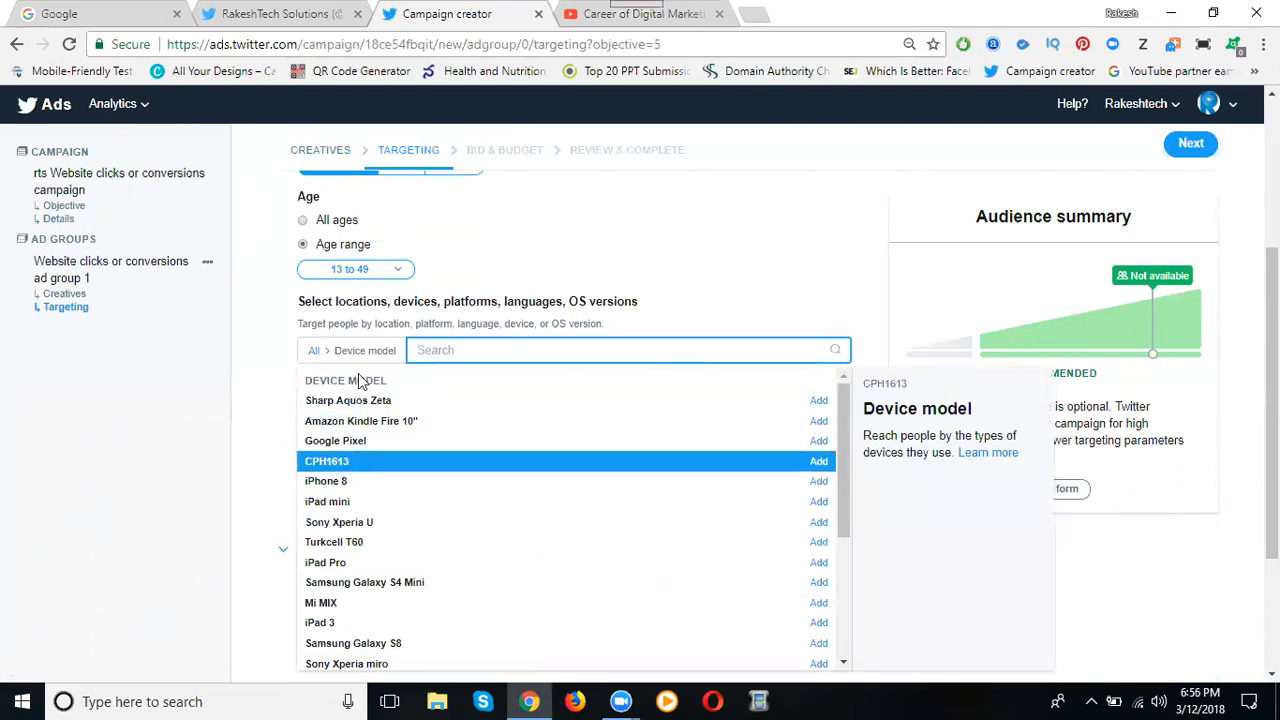
pyautogui.click(316, 351)
pyautogui.click(331, 407)
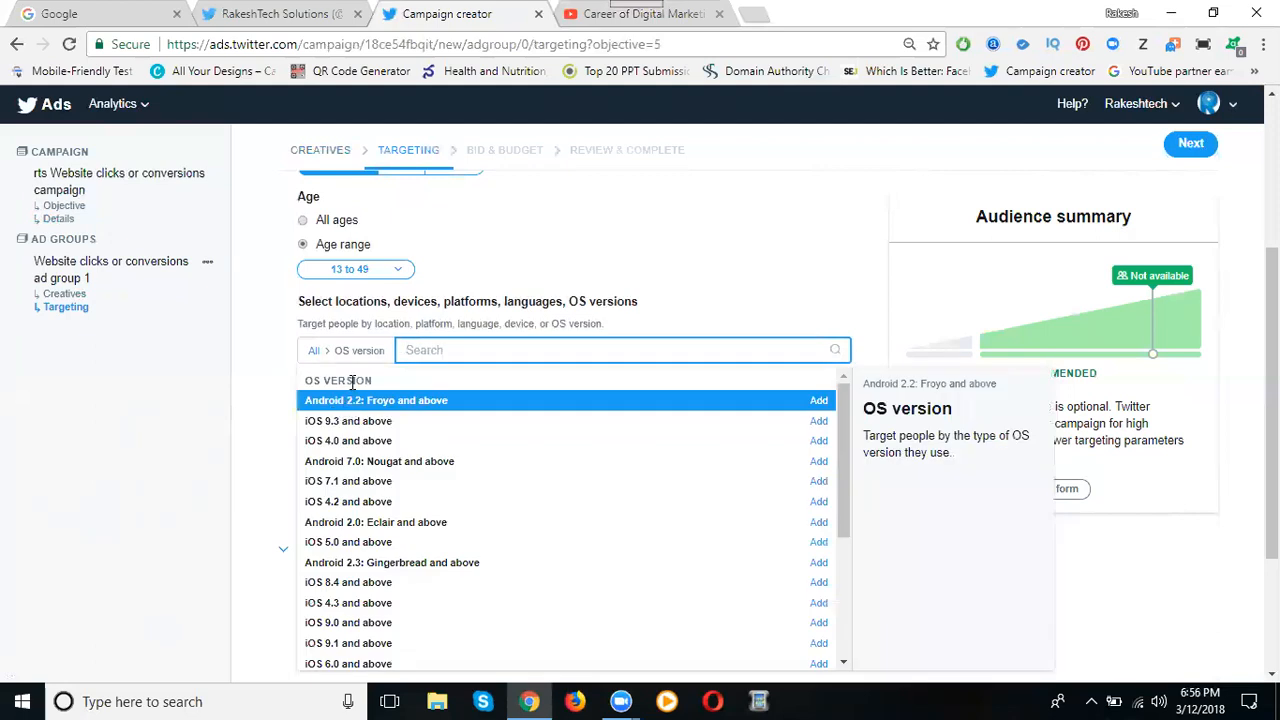
pyautogui.click(314, 352)
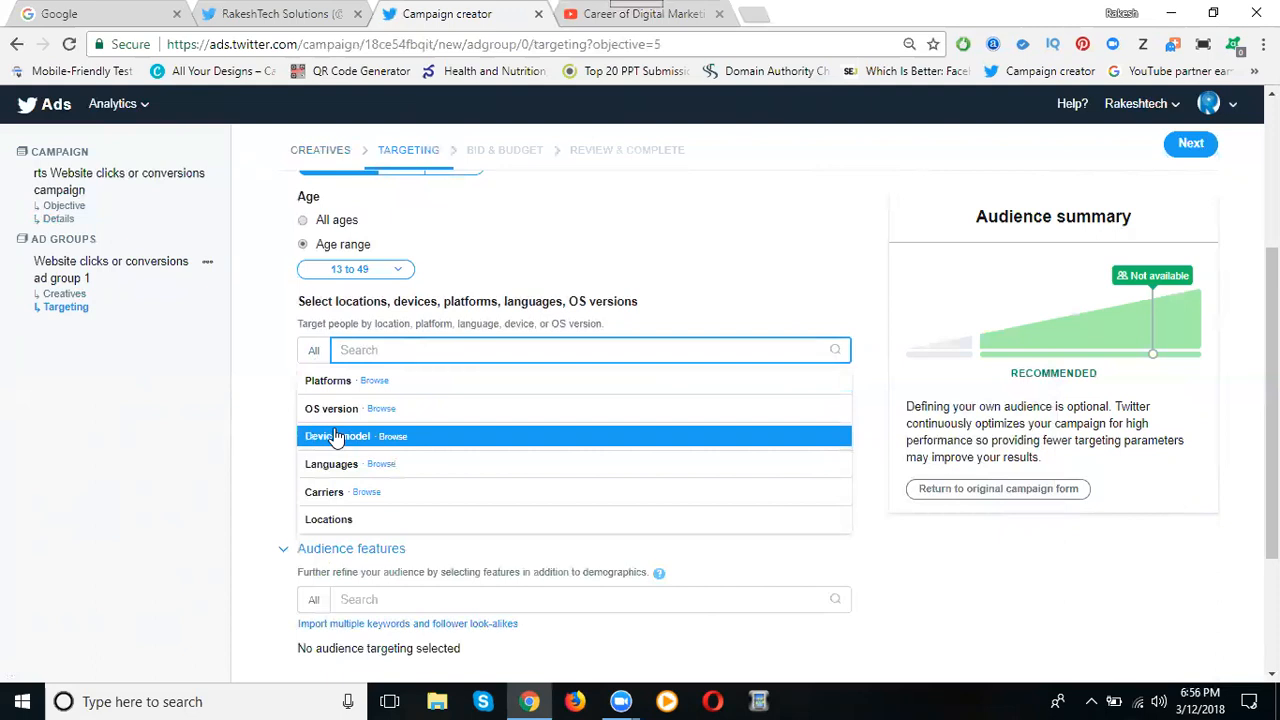
pyautogui.click(336, 437)
pyautogui.click(314, 352)
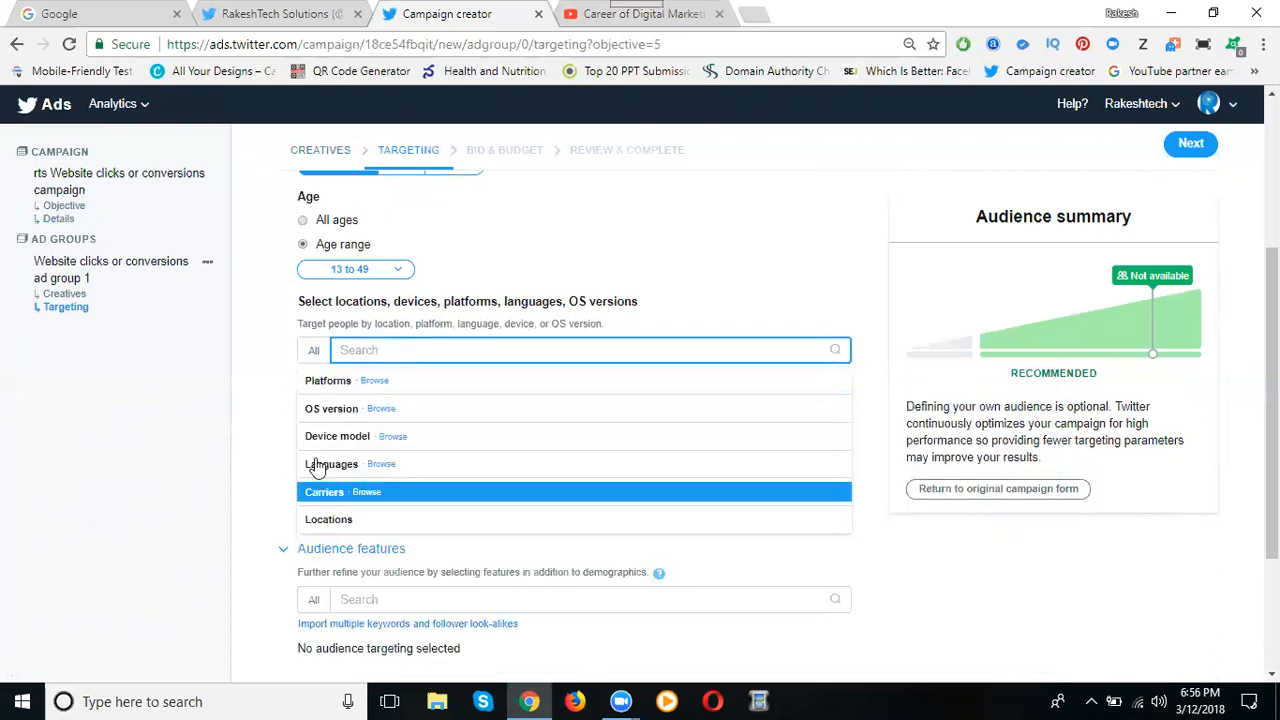
# Add desktop and laptop computers, other mobile, iOS devices and Android devices as targeted platforms.
pyautogui.click(326, 385)
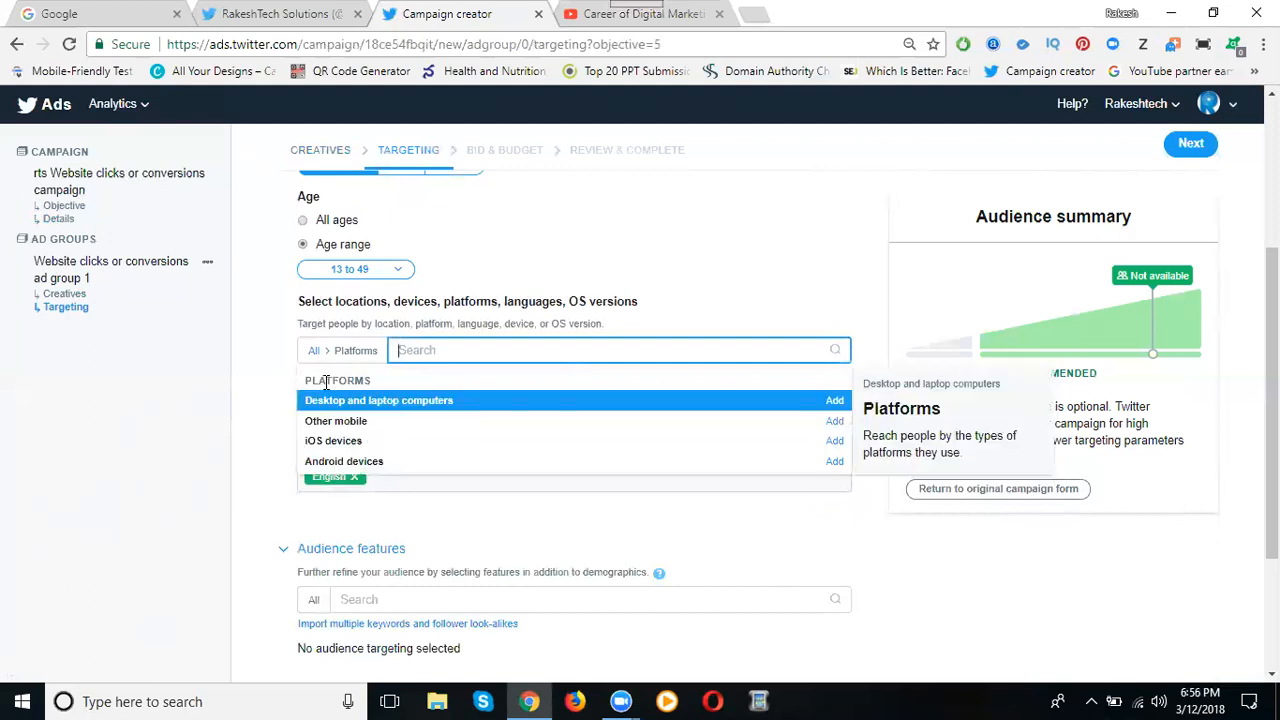
pyautogui.click(834, 400)
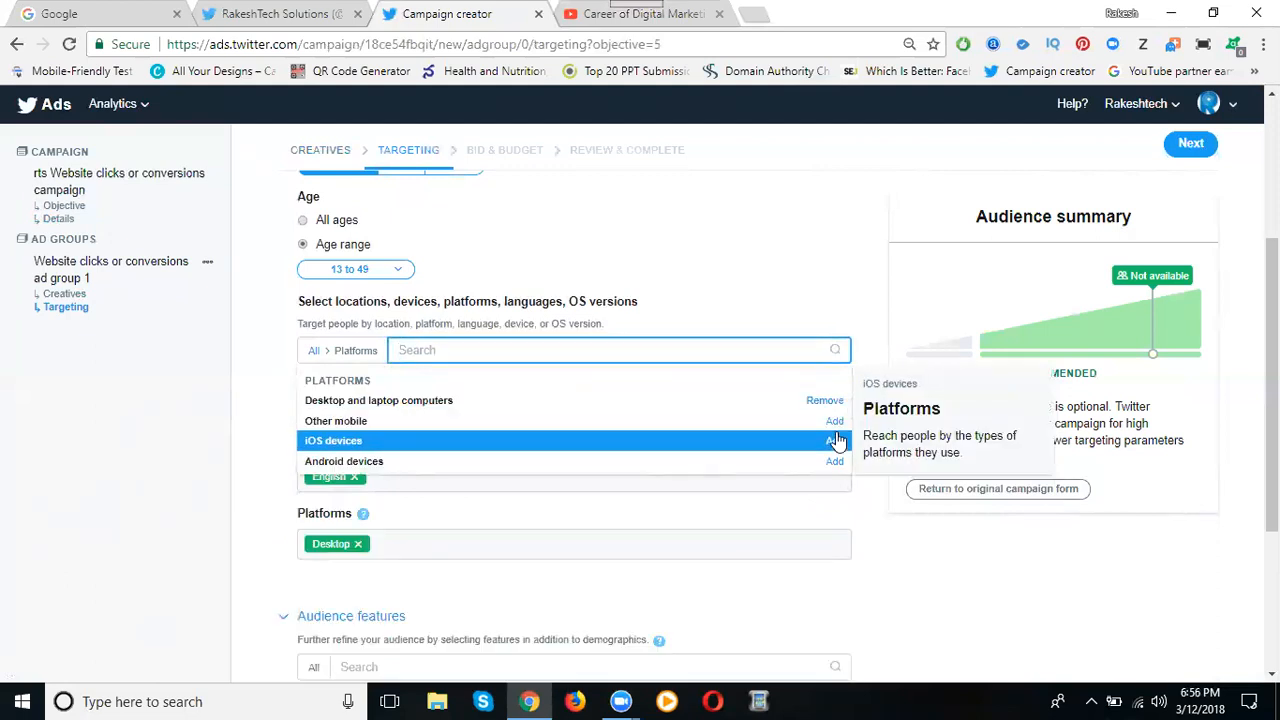
pyautogui.click(834, 421)
pyautogui.click(834, 441)
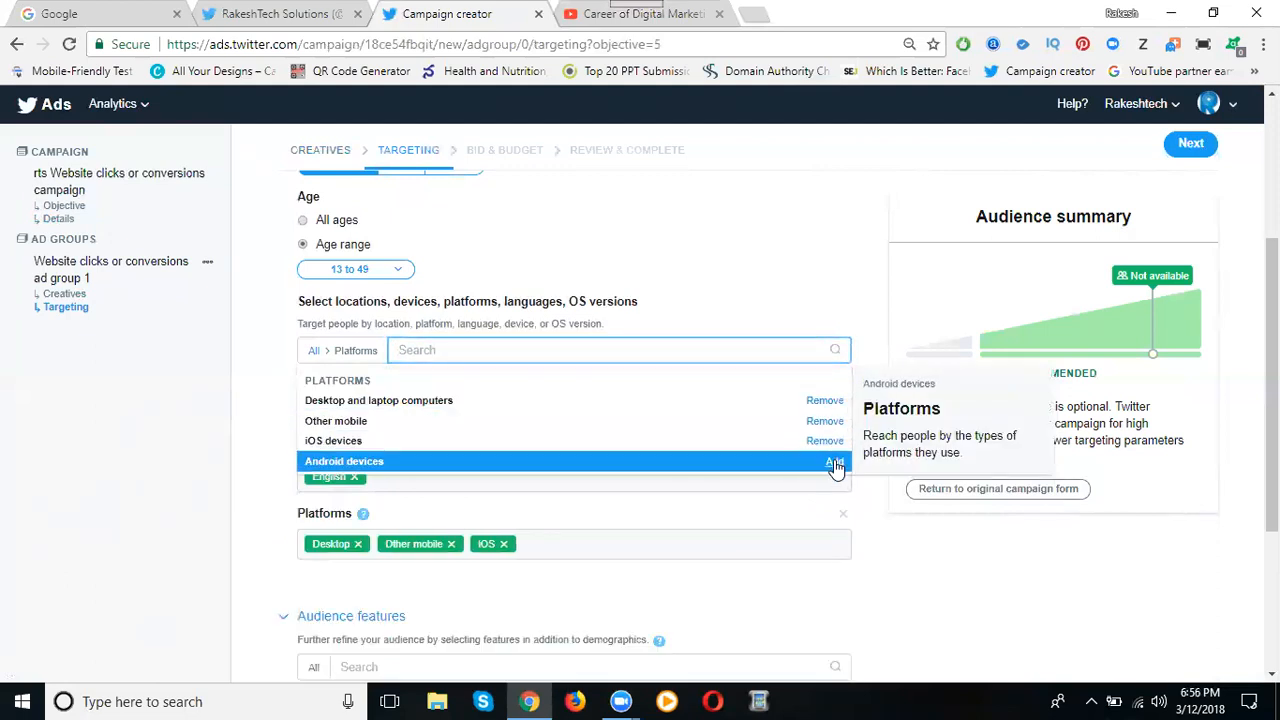
pyautogui.click(834, 461)
pyautogui.click(314, 352)
pyautogui.click(237, 357)
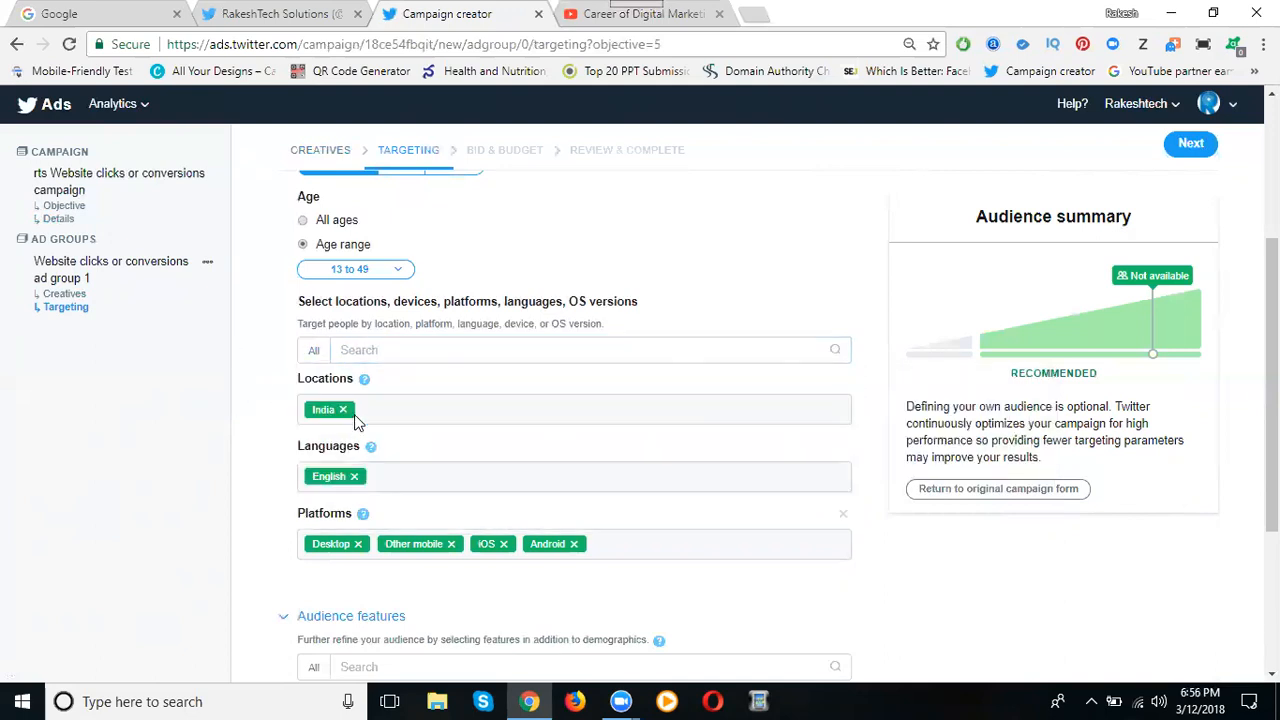
# Search the locations for "uni" and add United Kingdom and United States as targeted countries.
pyautogui.click(391, 414)
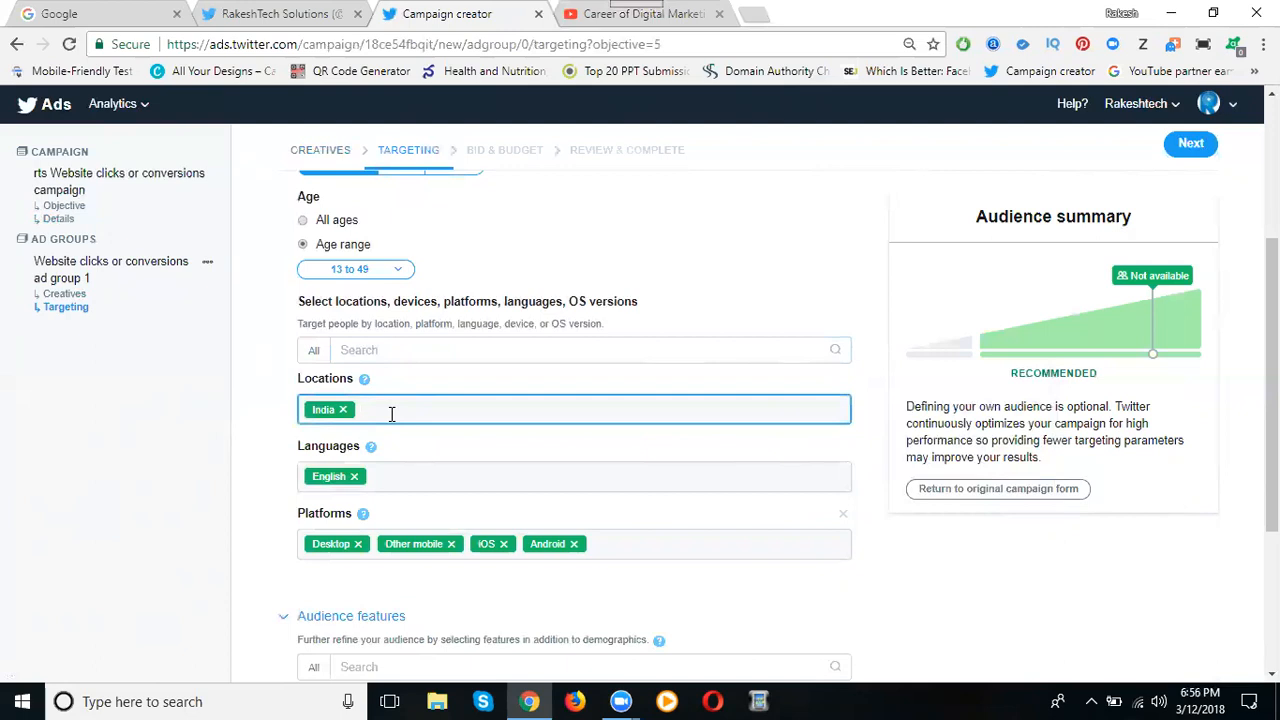
pyautogui.click(316, 352)
pyautogui.click(317, 520)
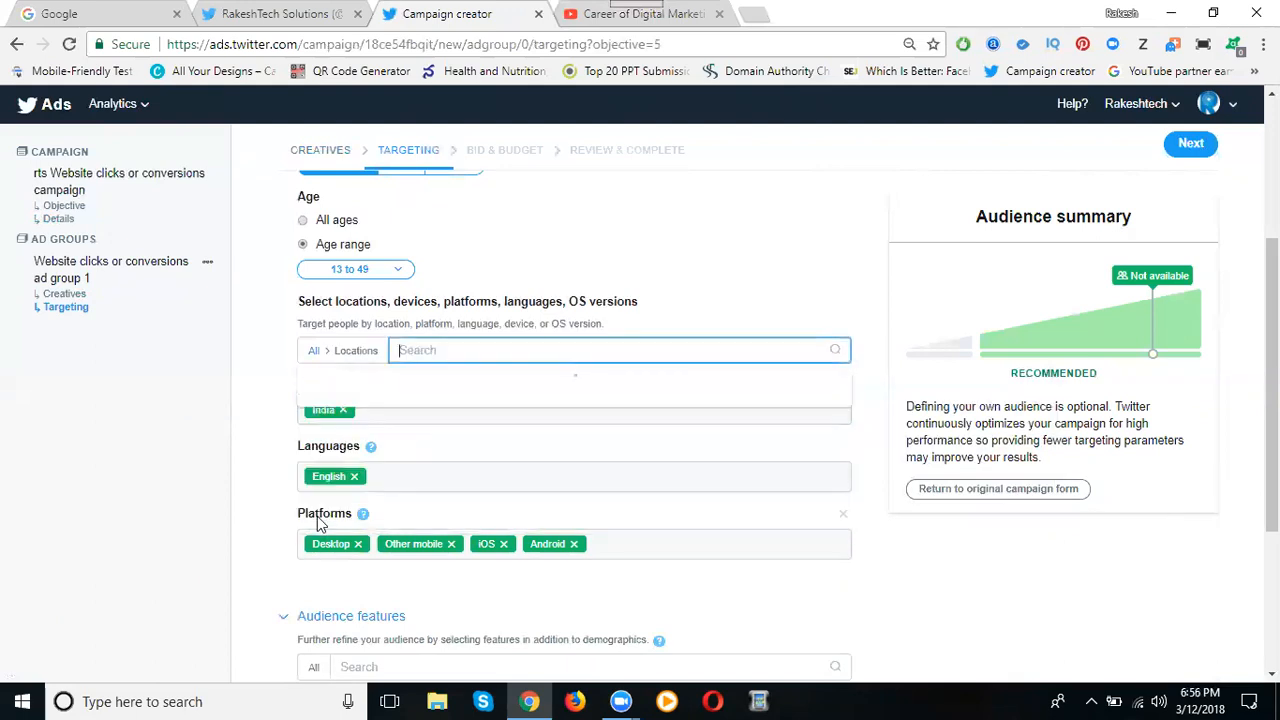
pyautogui.write('uni')
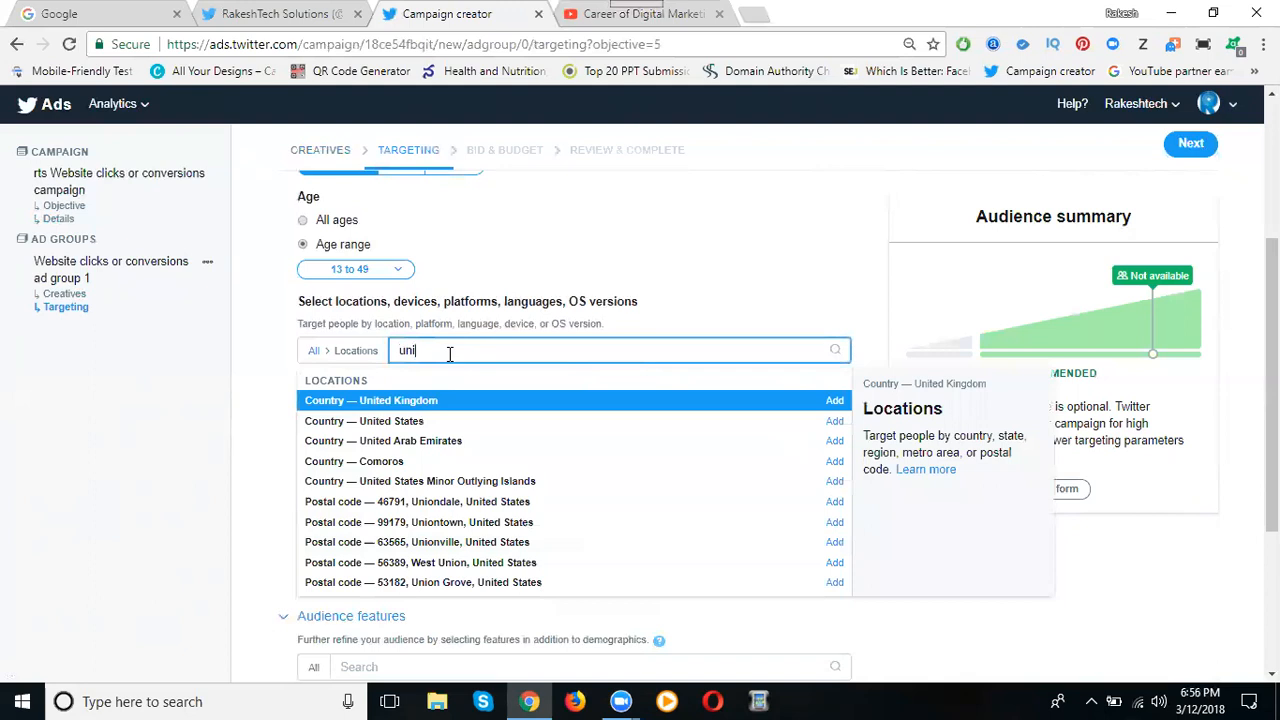
pyautogui.click(833, 402)
pyautogui.click(833, 421)
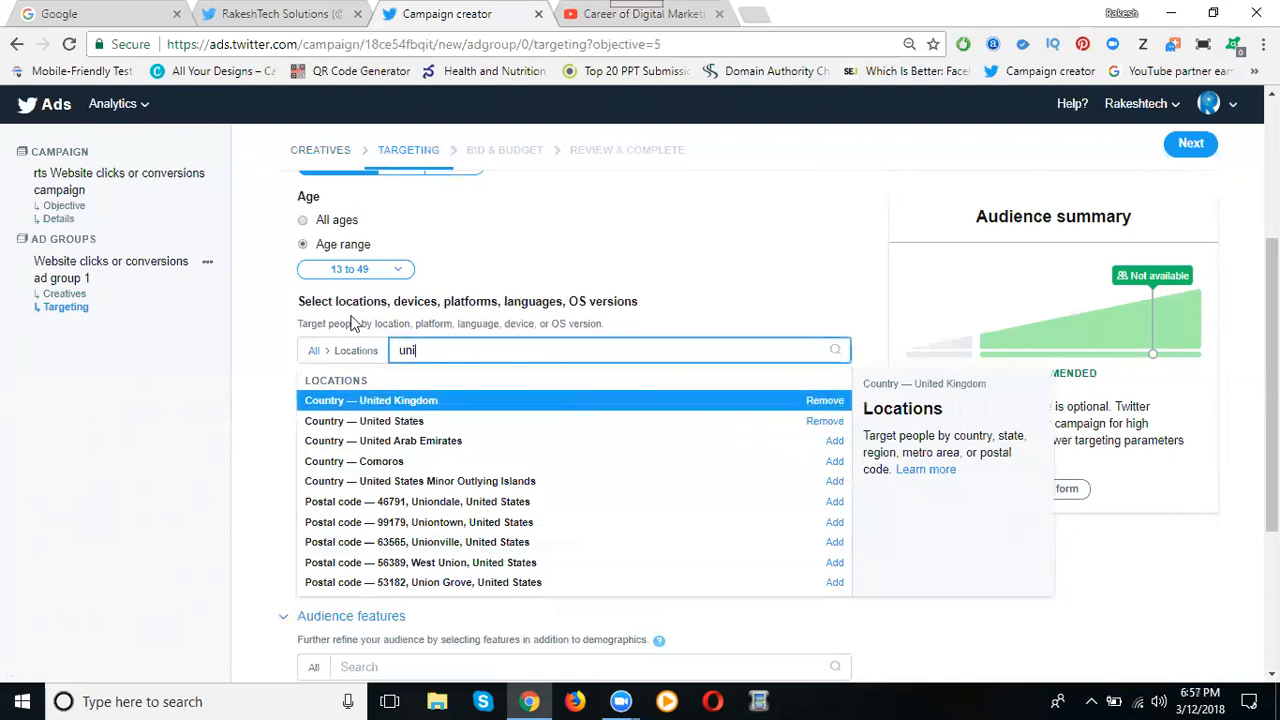
pyautogui.click(266, 322)
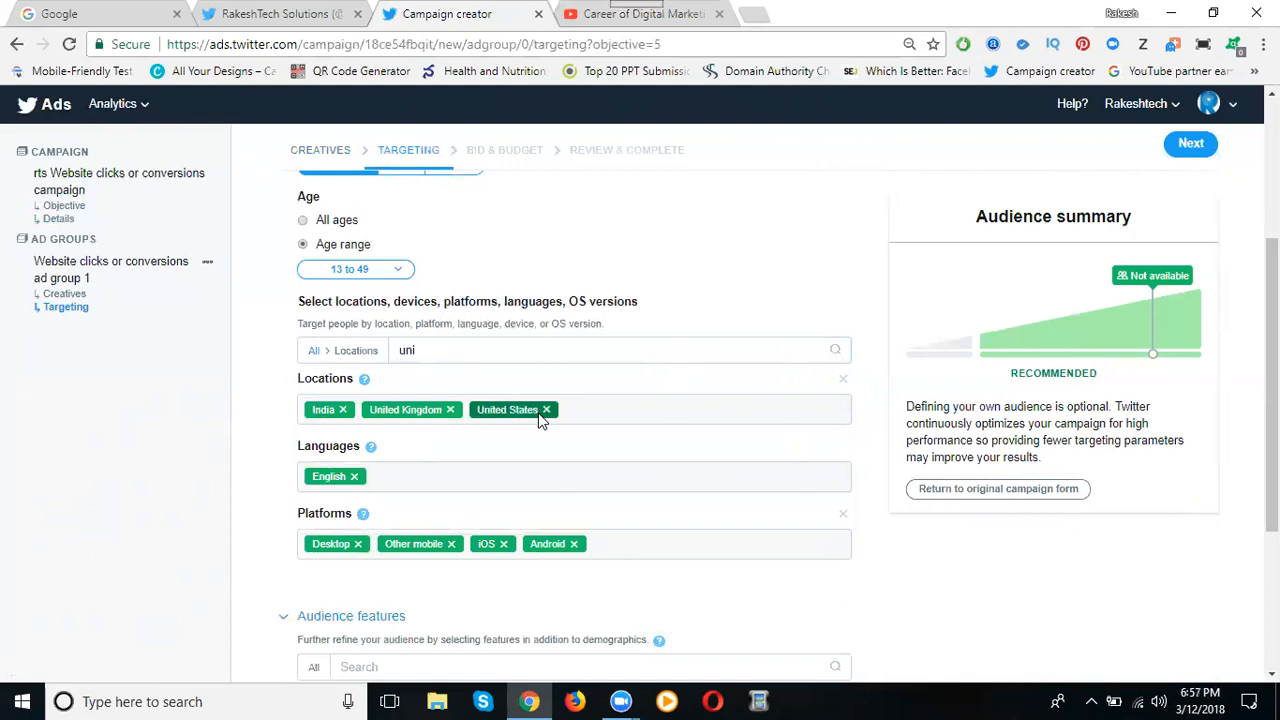
# Add "digital marketing" as a targeted keyword in the ad group's audience features.
pyautogui.scroll(-1, 231, 369)
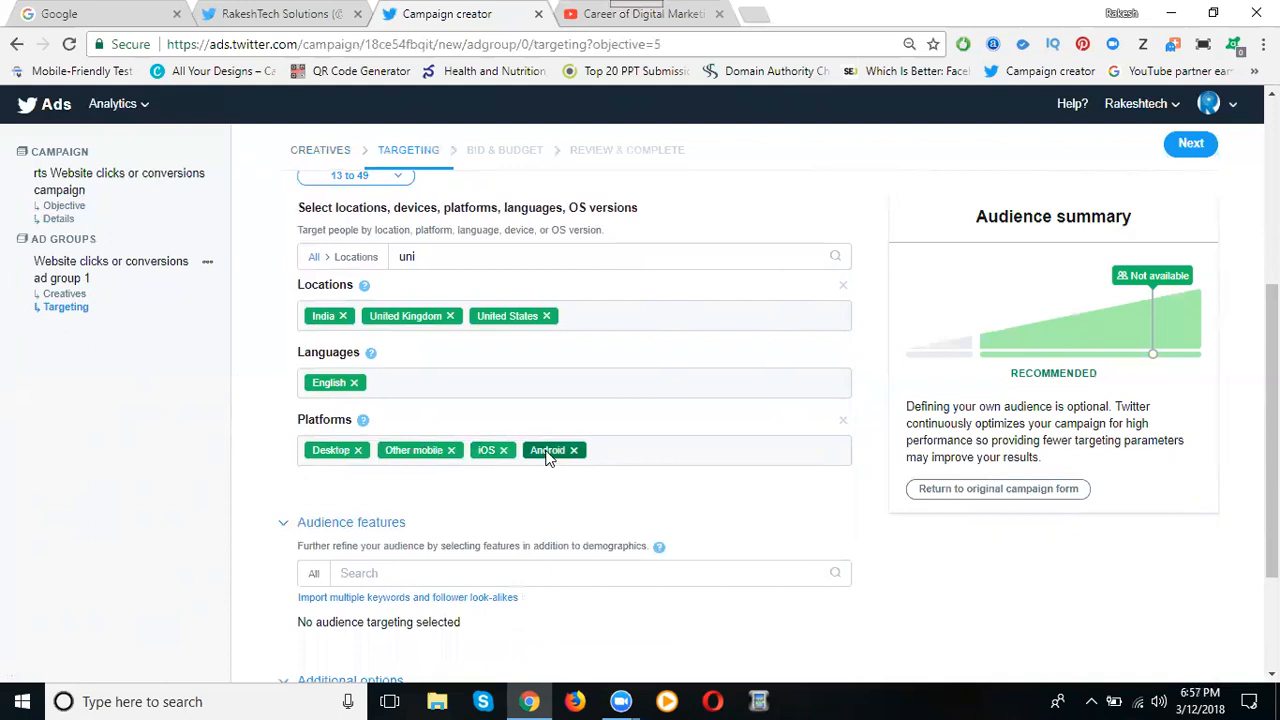
pyautogui.scroll(-2, 255, 343)
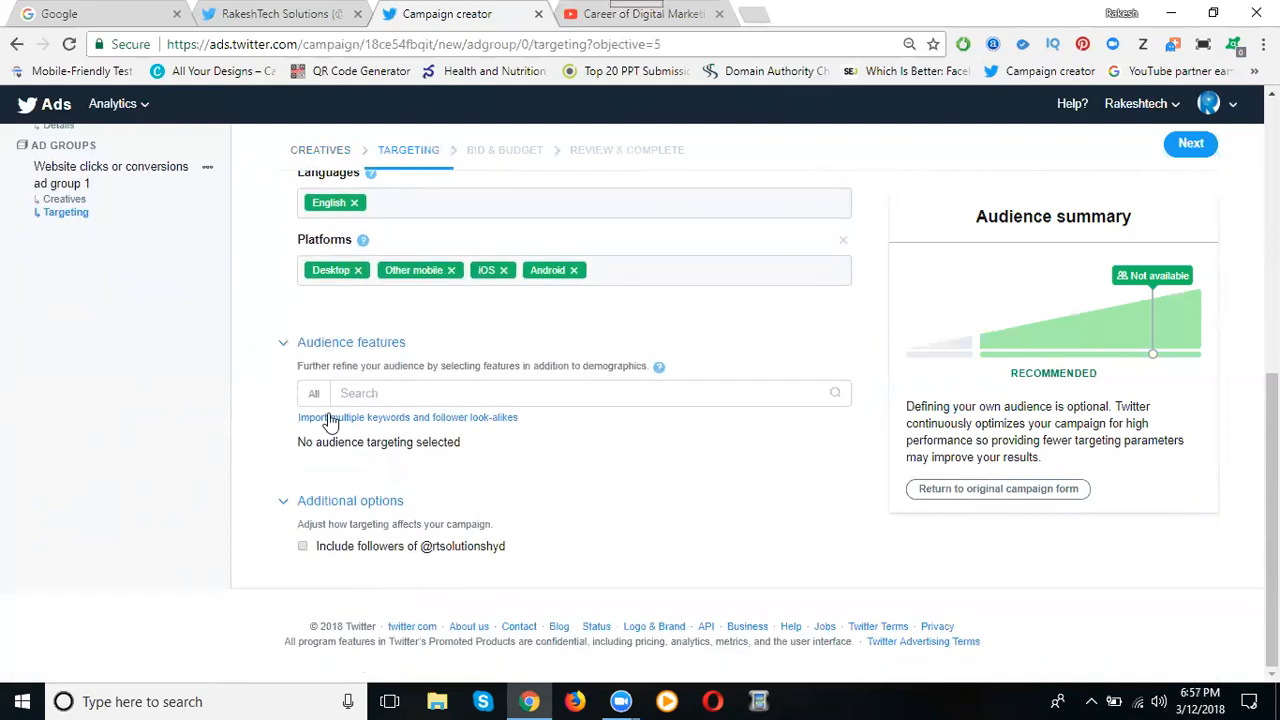
pyautogui.click(403, 392)
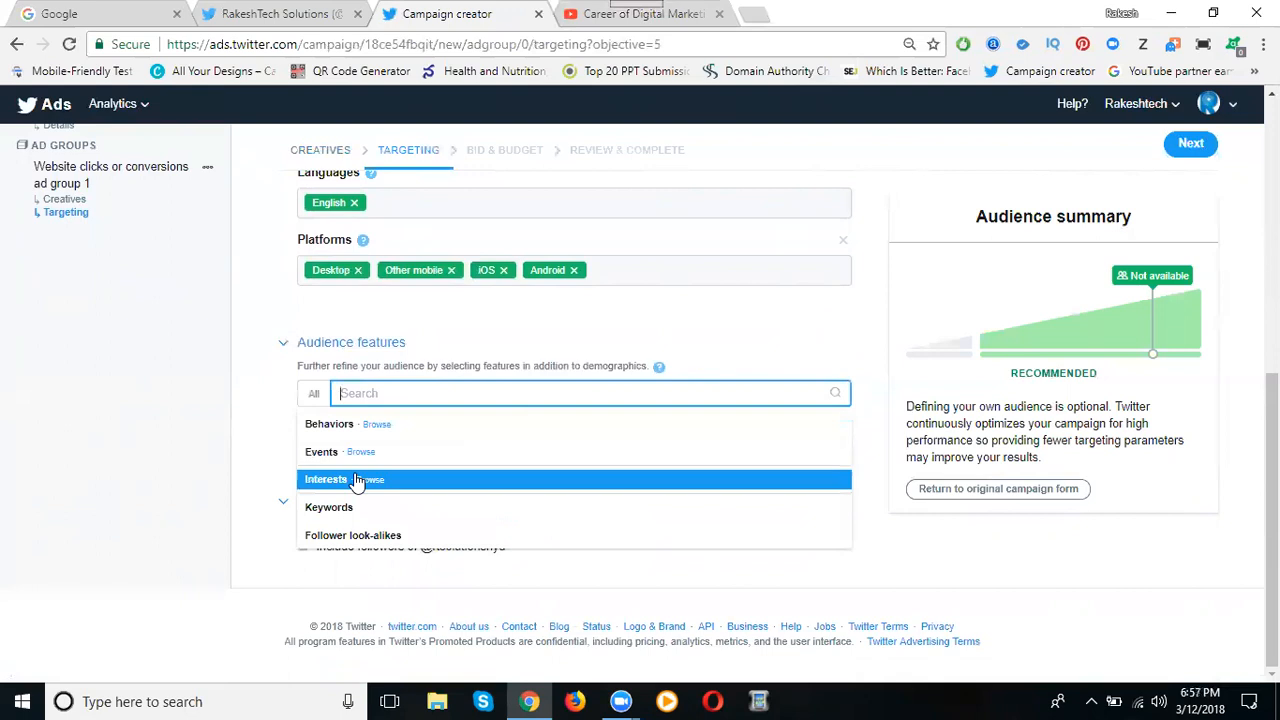
pyautogui.click(341, 507)
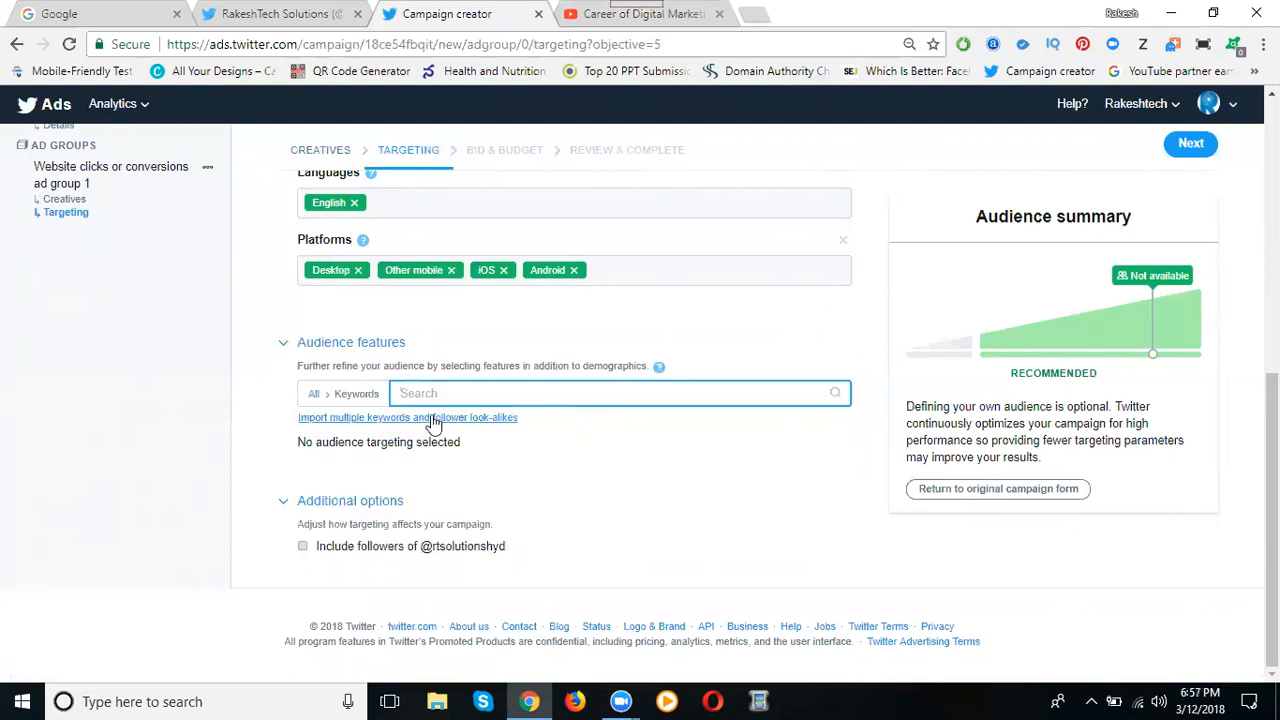
pyautogui.write('d')
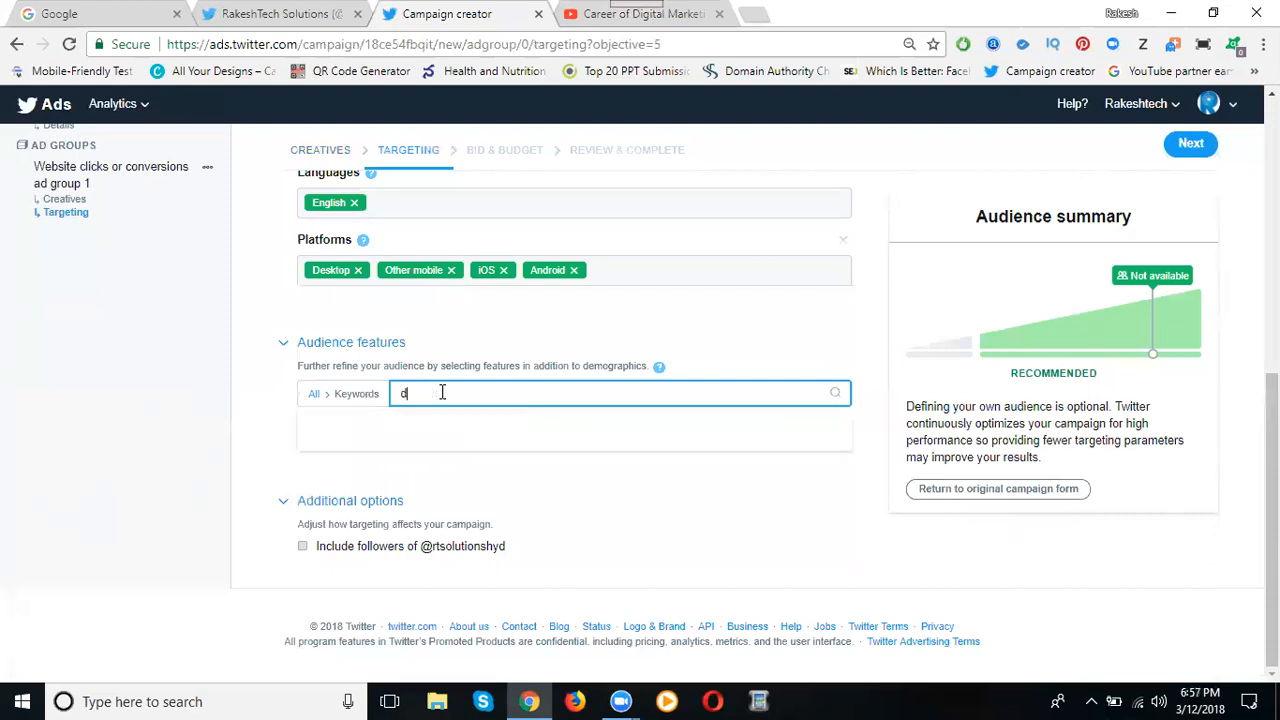
pyautogui.write('igital marketing')
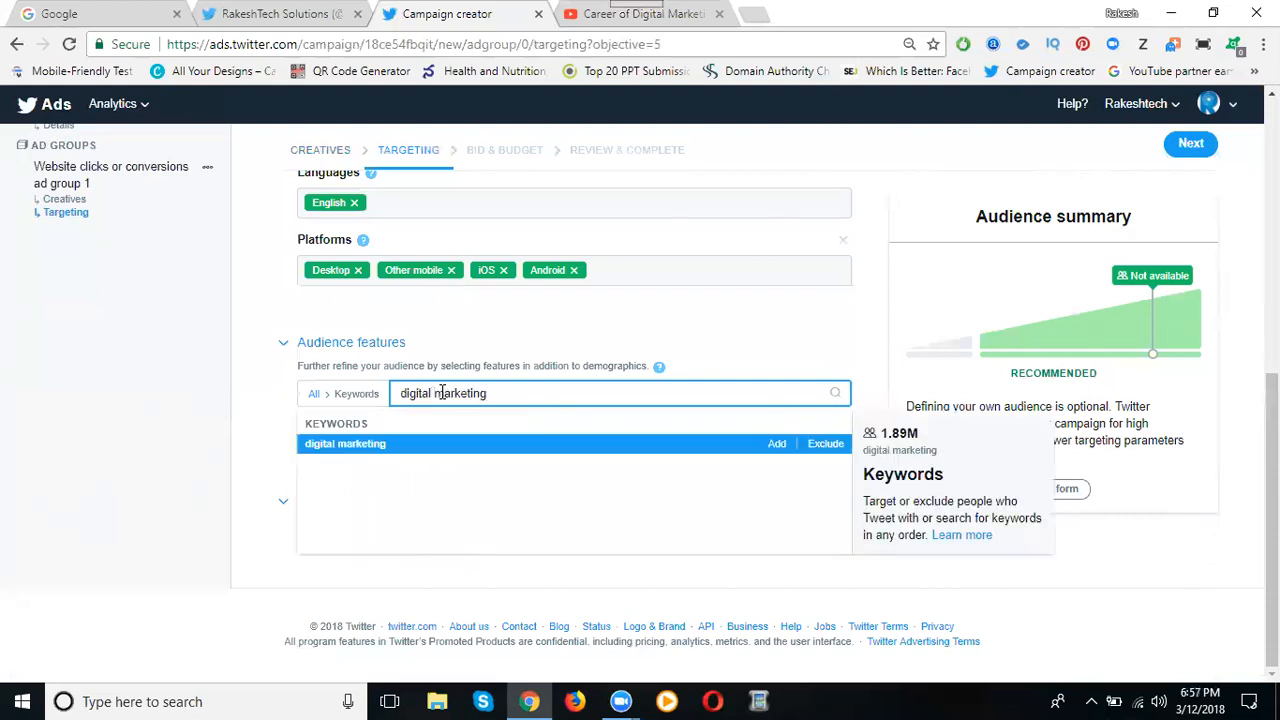
pyautogui.click(779, 444)
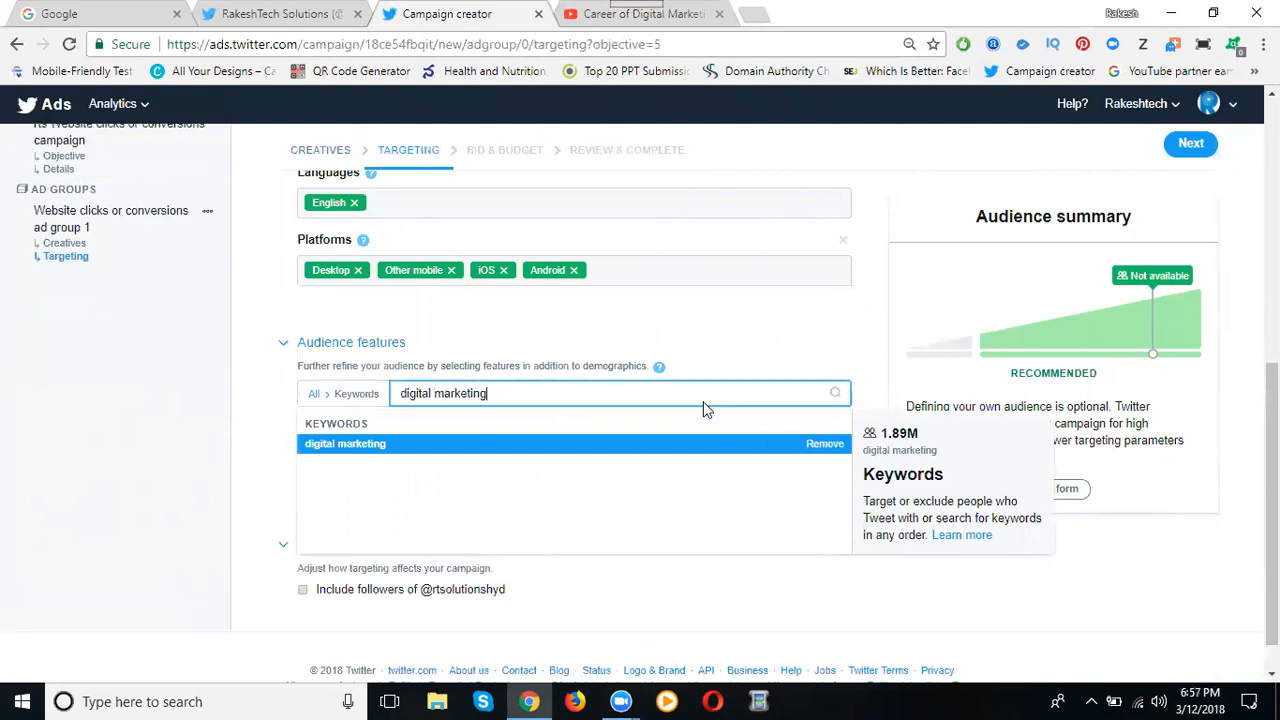
# Add "seo" and "sem" to the ad group's targeted keywords.
pyautogui.tripleClick(525, 396)
pyautogui.write('seo')
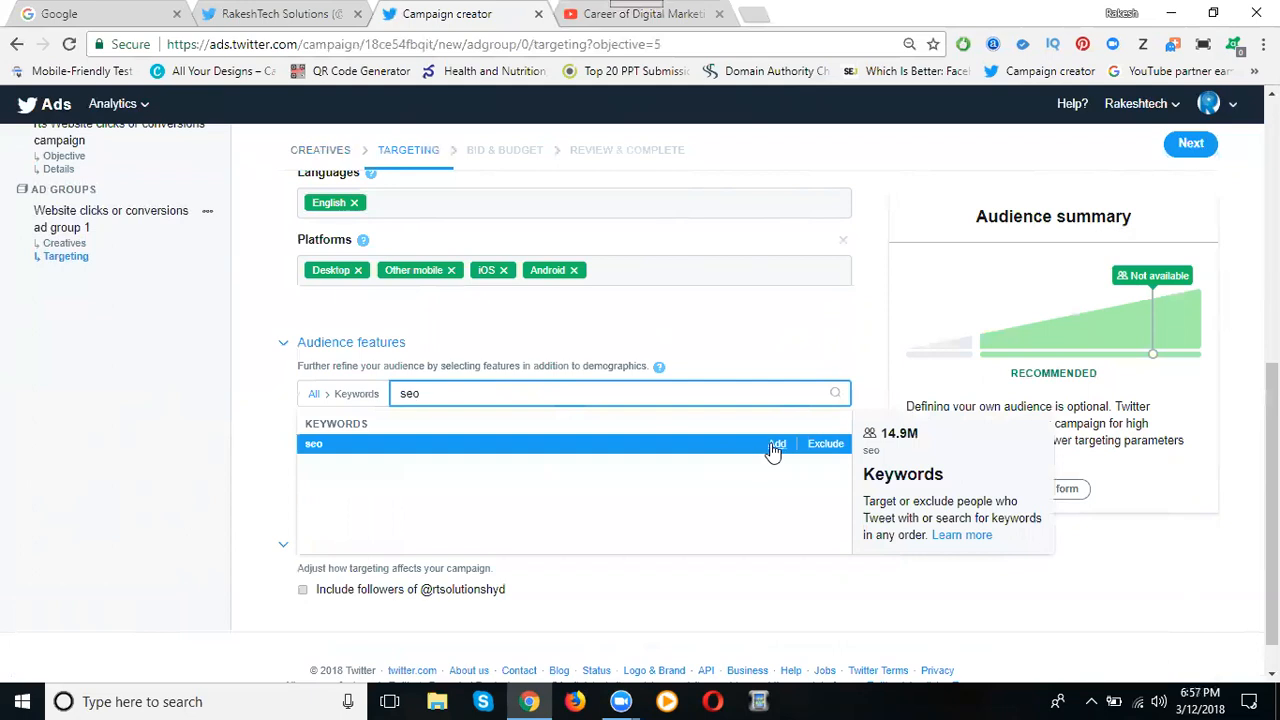
pyautogui.click(771, 449)
pyautogui.tripleClick(466, 391)
pyautogui.write('s')
pyautogui.click(772, 446)
# Add "smm" and "smo" to the ad group's targeted keywords.
pyautogui.doubleClick(444, 390)
pyautogui.write('sm')
pyautogui.click(778, 446)
pyautogui.doubleClick(450, 394)
pyautogui.write('smo')
pyautogui.click(784, 446)
# Add "video marketing" to the ad group's targeted keywords.
pyautogui.doubleClick(476, 398)
pyautogui.write('vi')
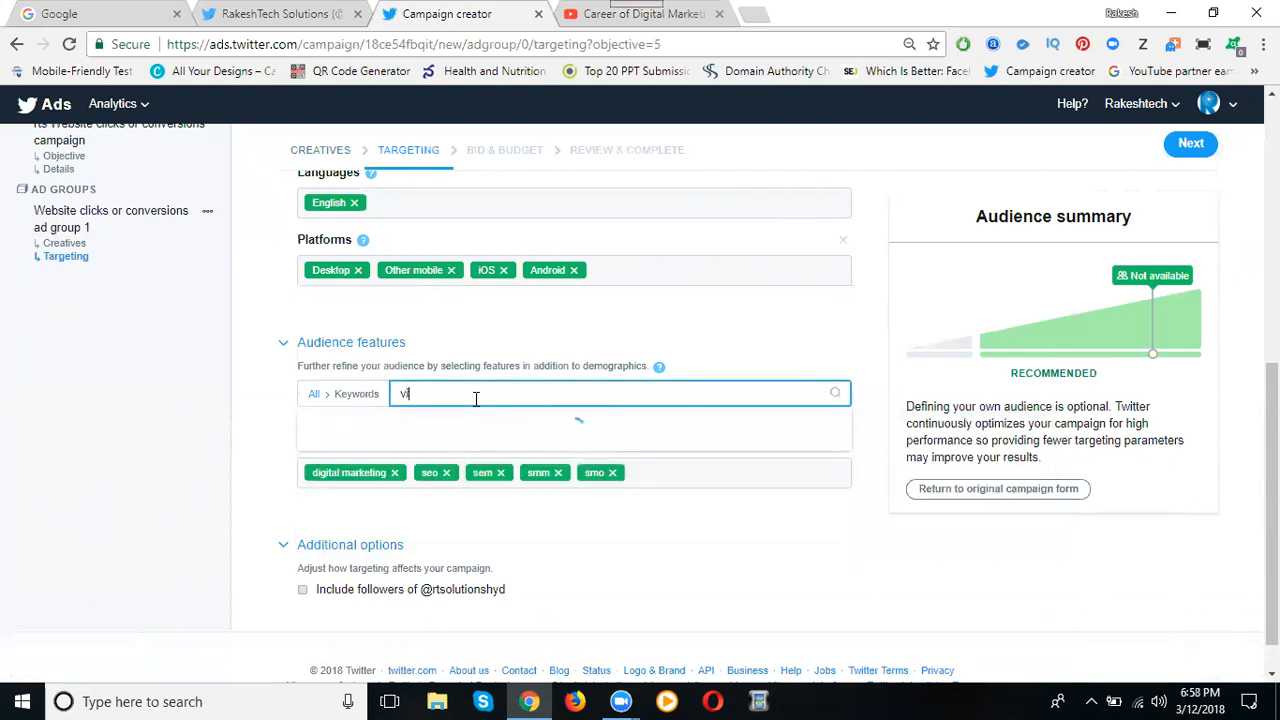
pyautogui.write('deo marketing')
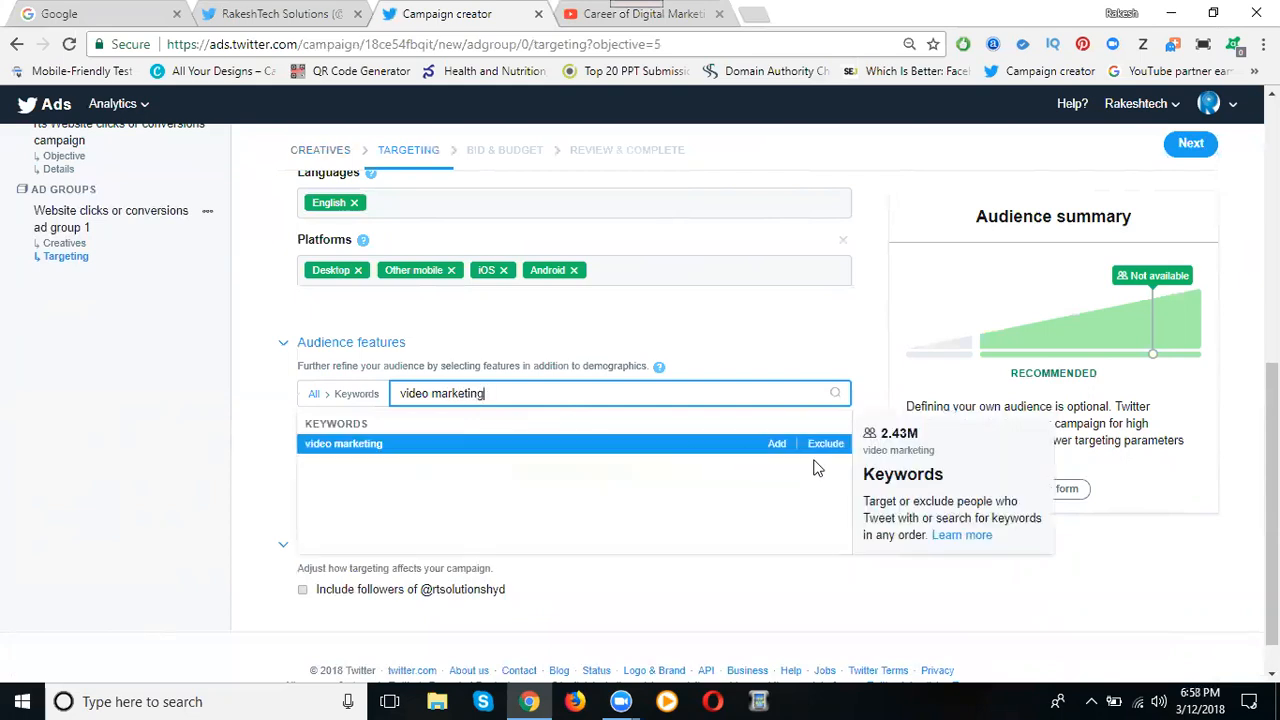
pyautogui.click(775, 448)
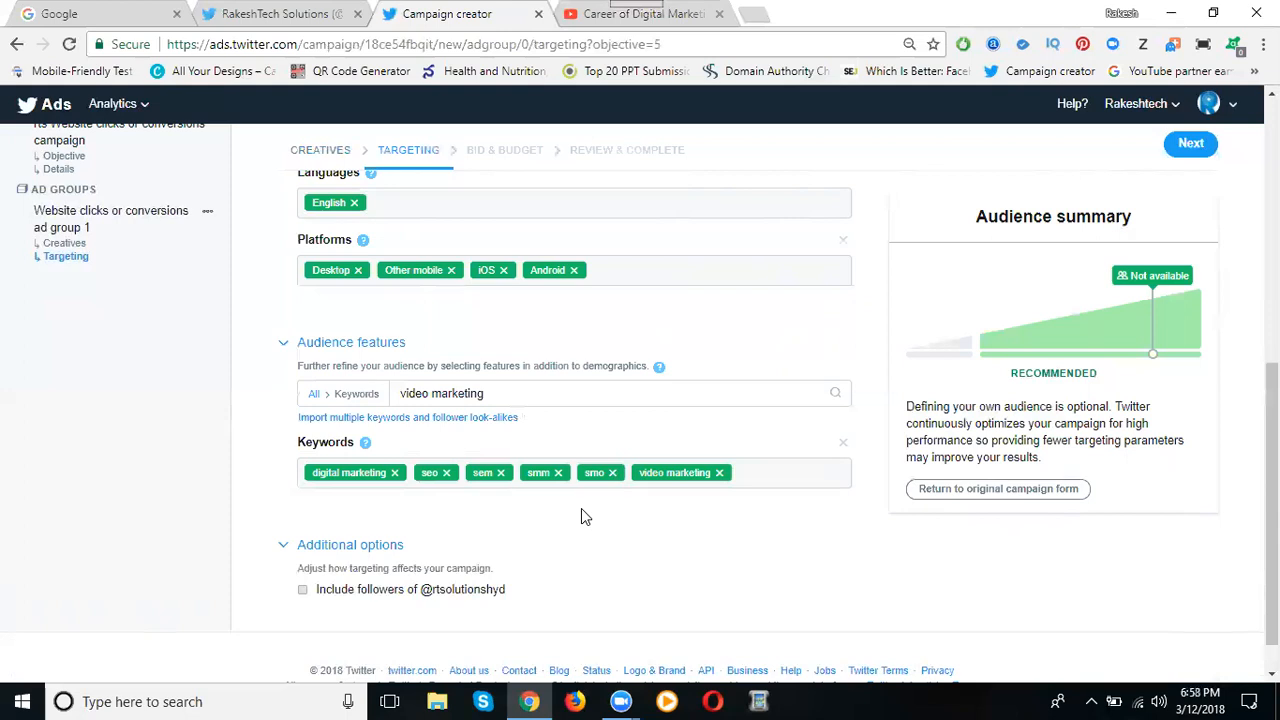
# Review the chosen keyword, platform, language, location and age targeting, and check the saved audiences search.
pyautogui.scroll(-1, 268, 447)
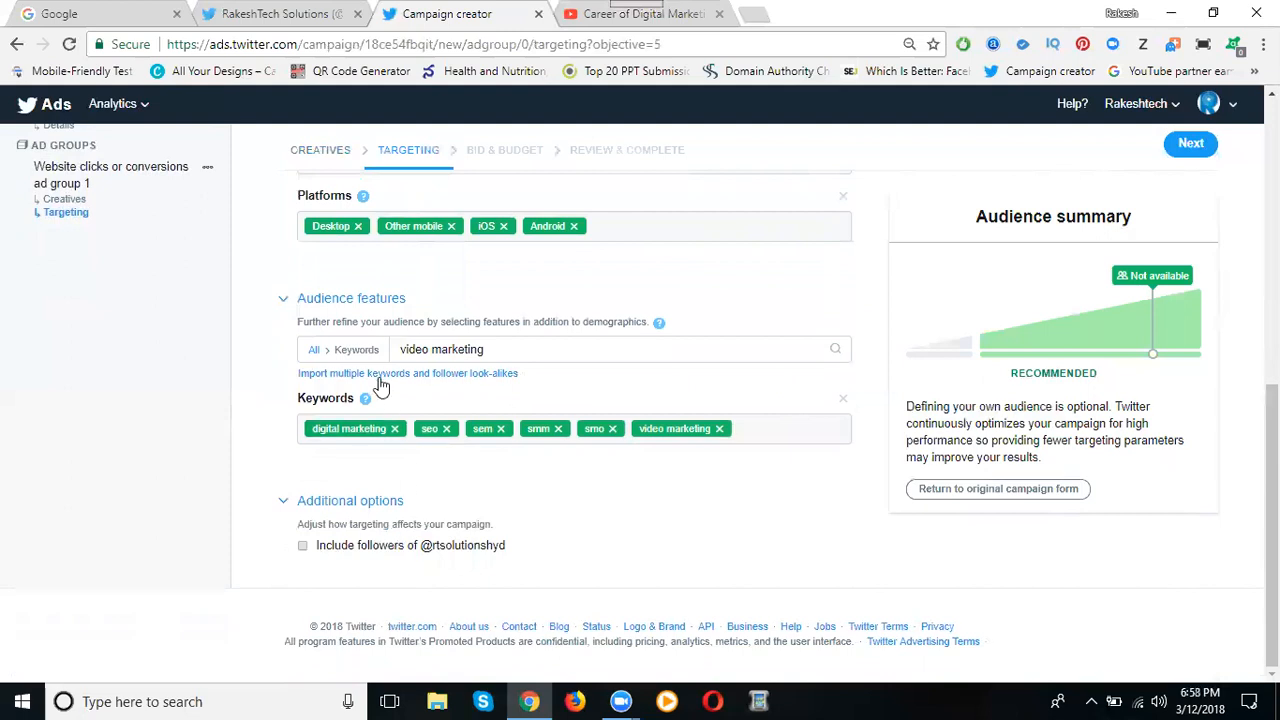
pyautogui.scroll(2, 365, 390)
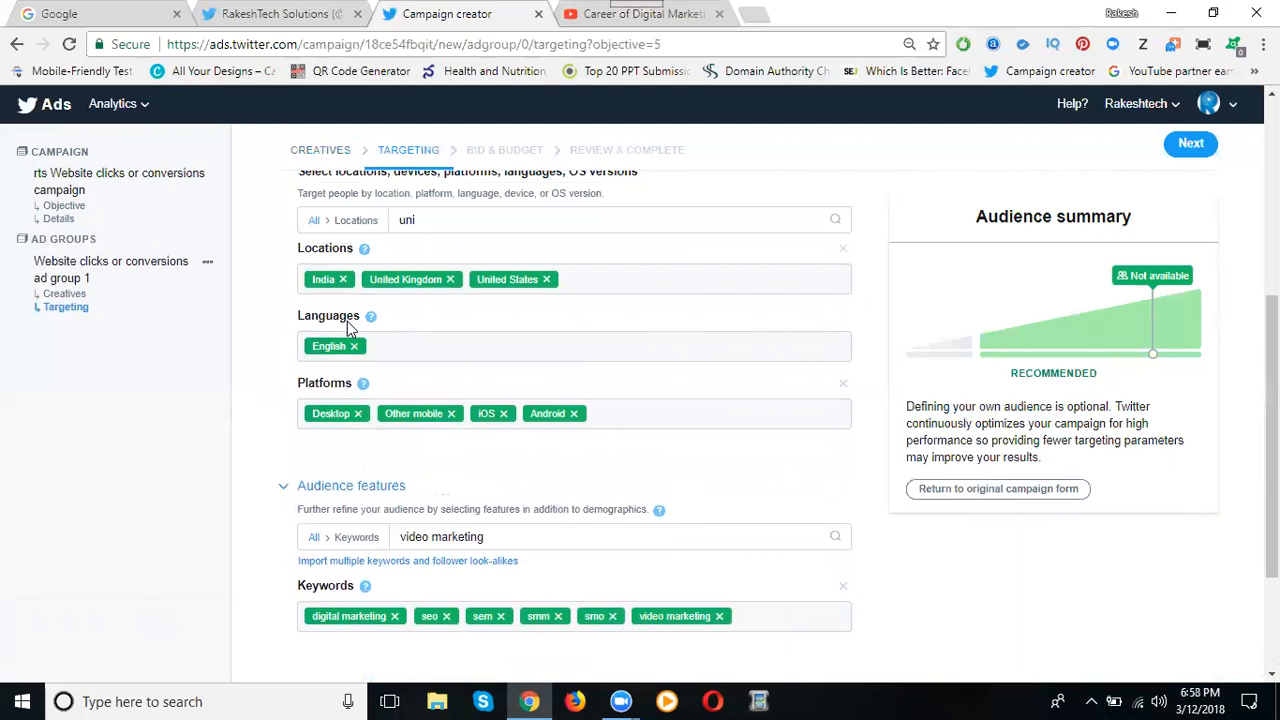
pyautogui.scroll(2, 337, 268)
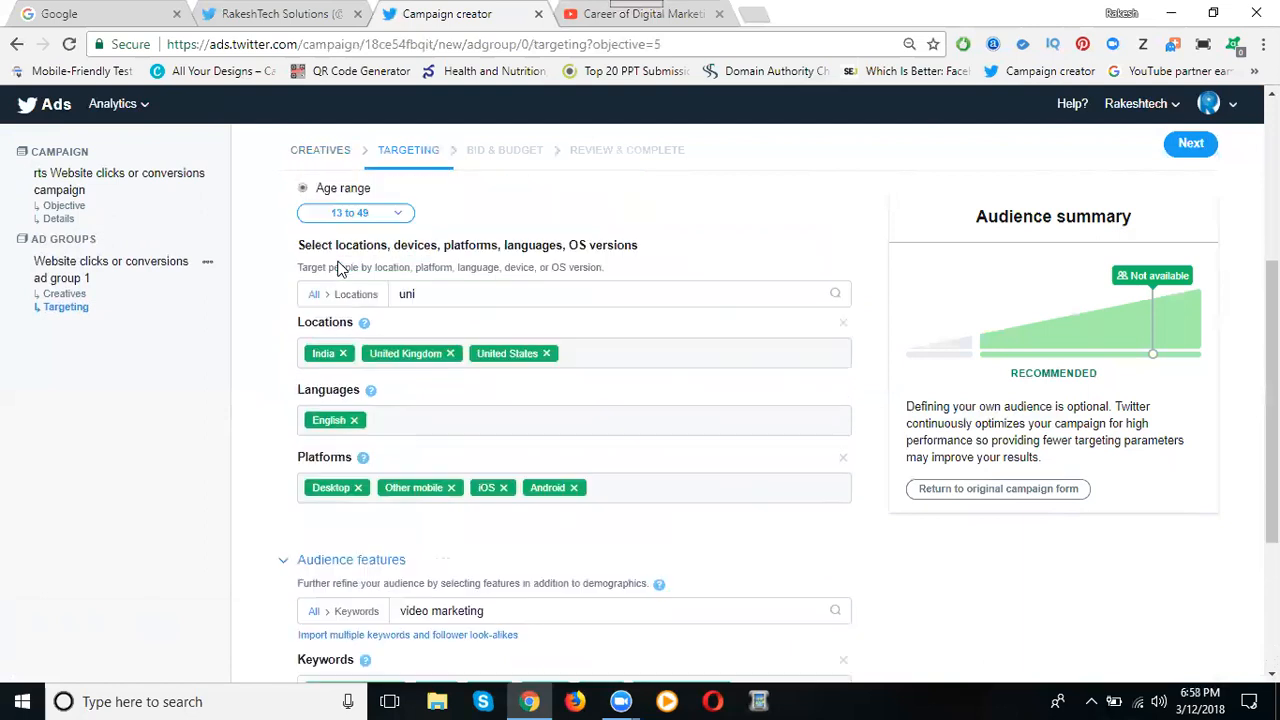
pyautogui.scroll(2, 322, 375)
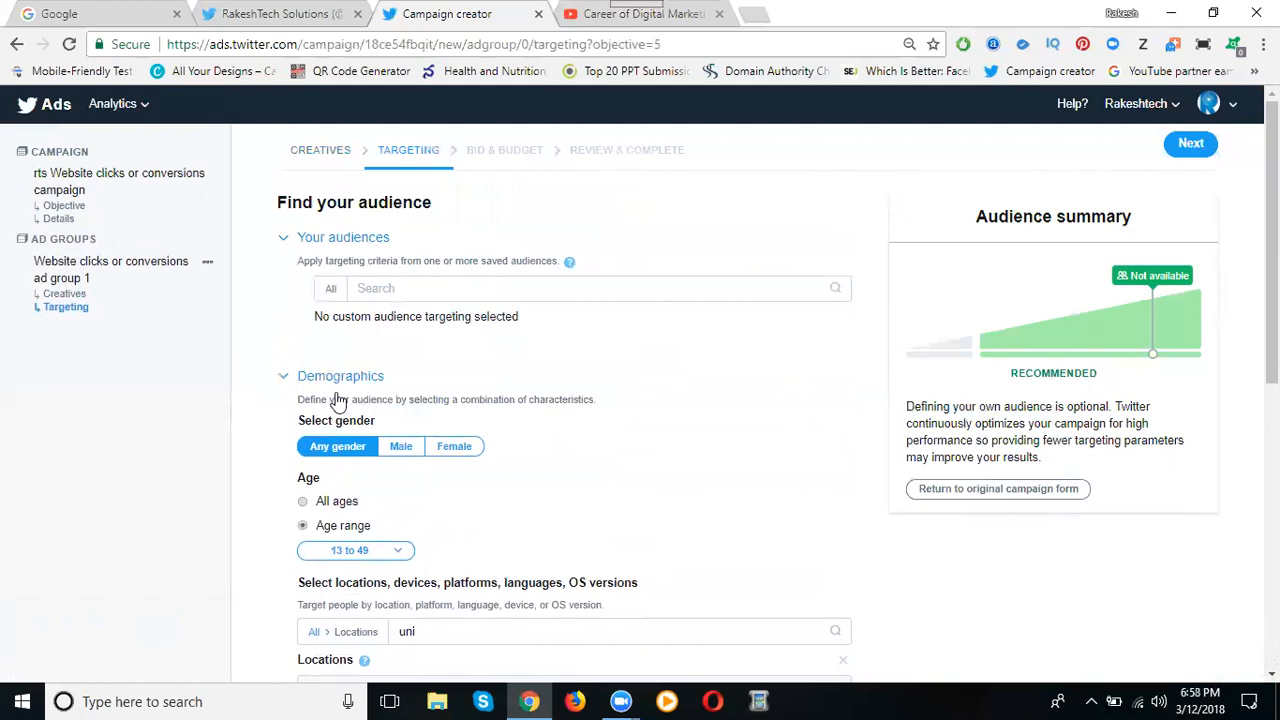
pyautogui.click(353, 290)
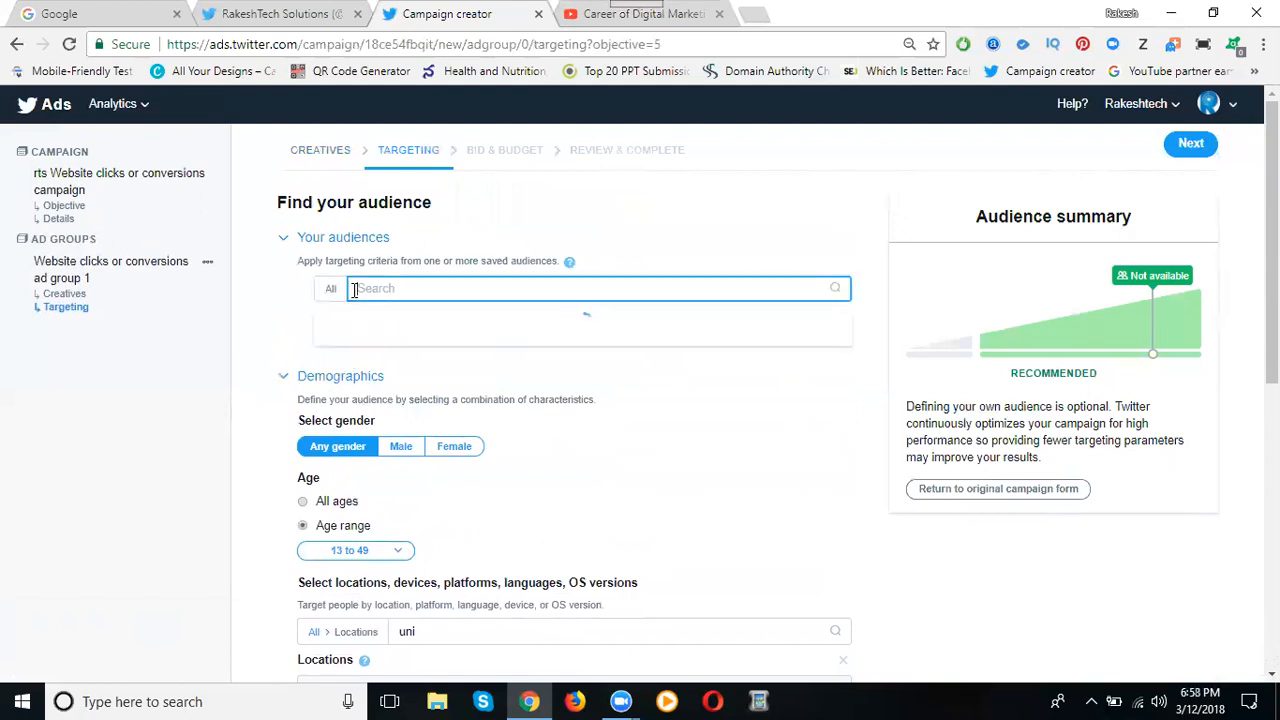
pyautogui.click(270, 300)
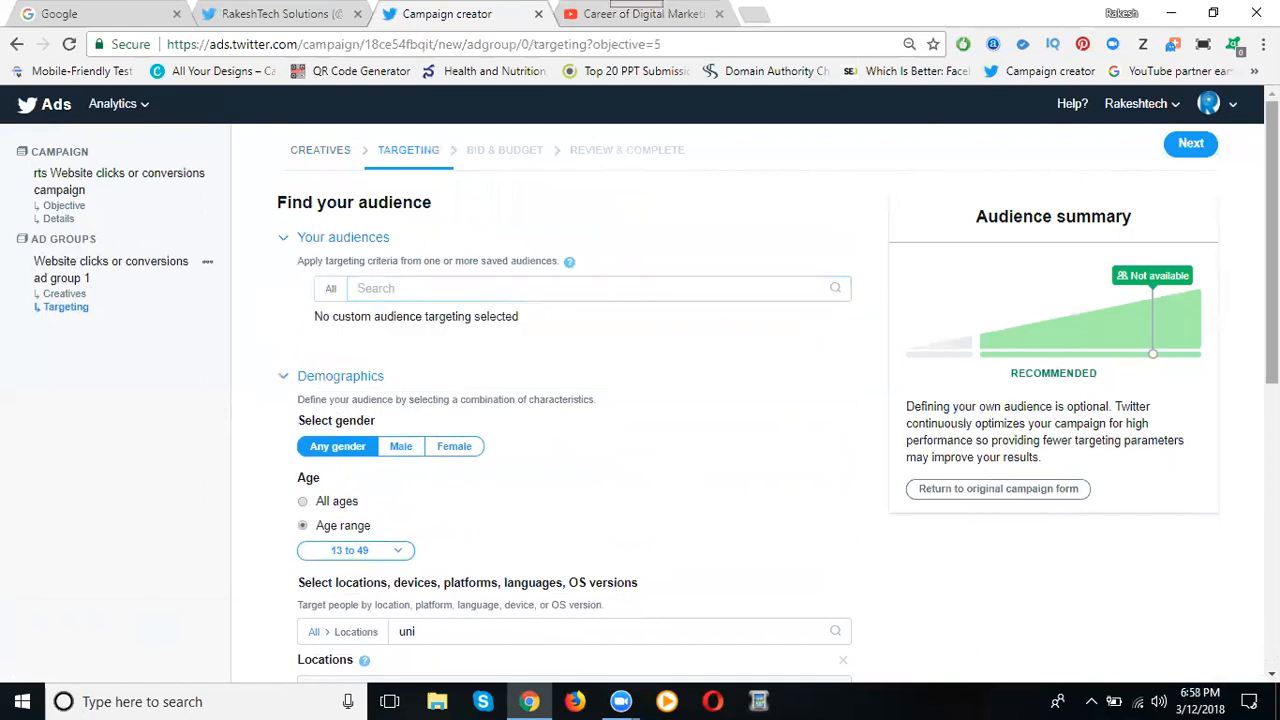
# Continue to the bid and budget stage and set the total ad group budget to 0.20 USD.
pyautogui.click(1190, 145)
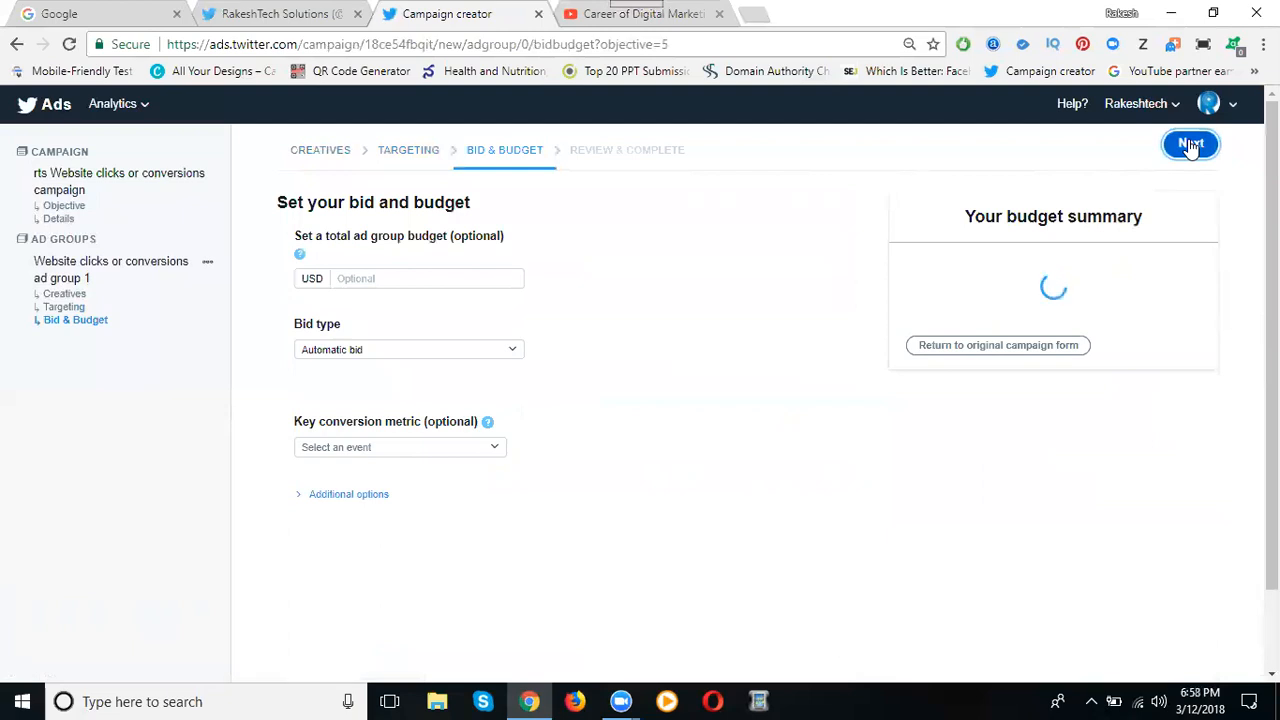
pyautogui.click(429, 279)
pyautogui.write('0.20')
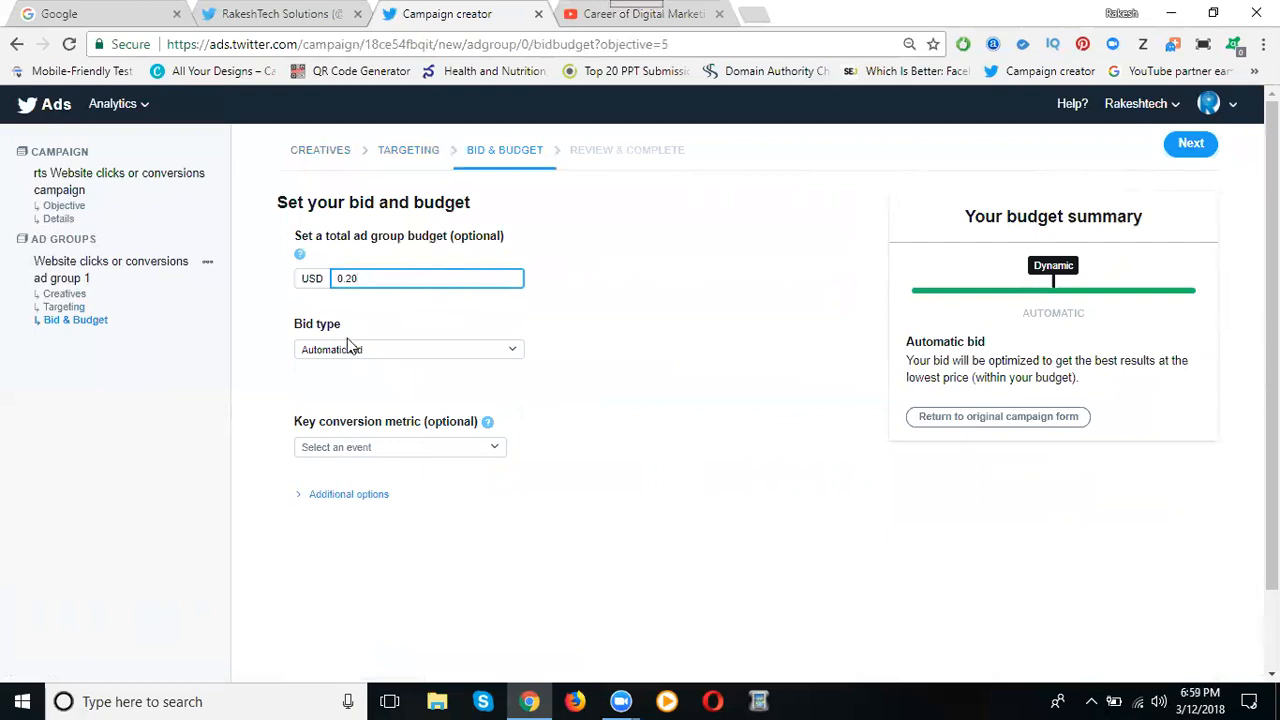
pyautogui.click(348, 448)
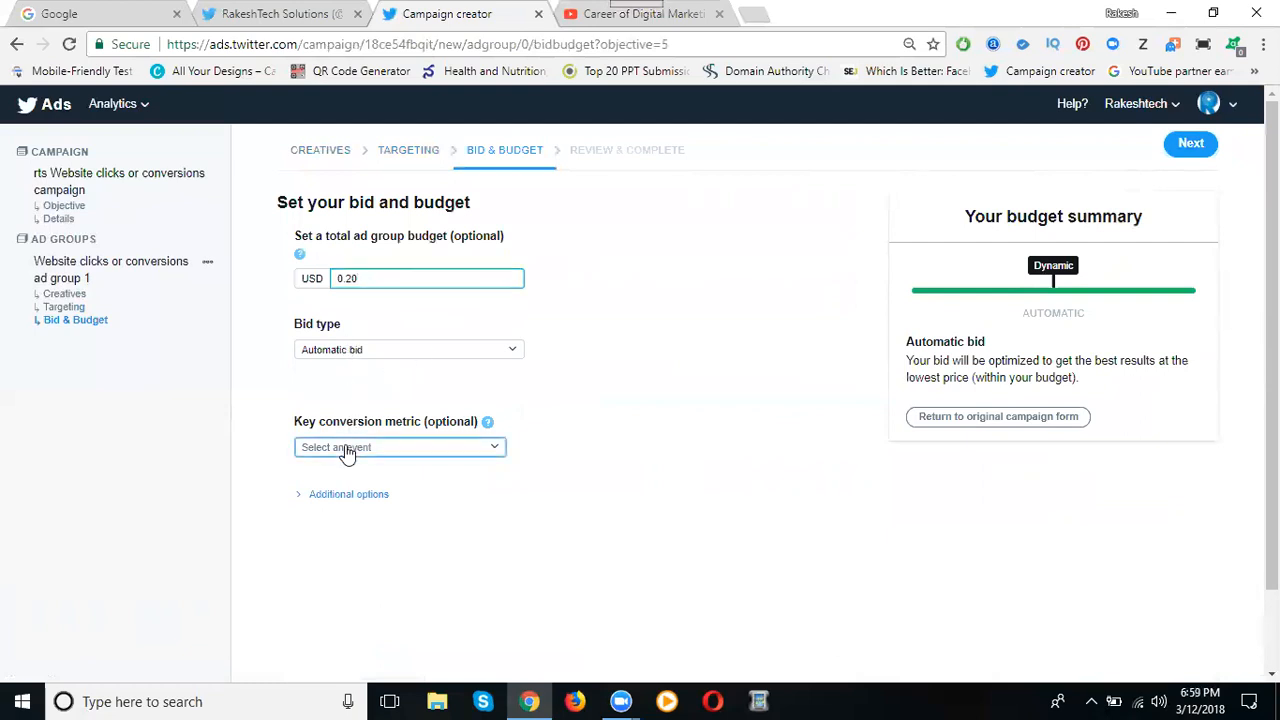
pyautogui.click(270, 456)
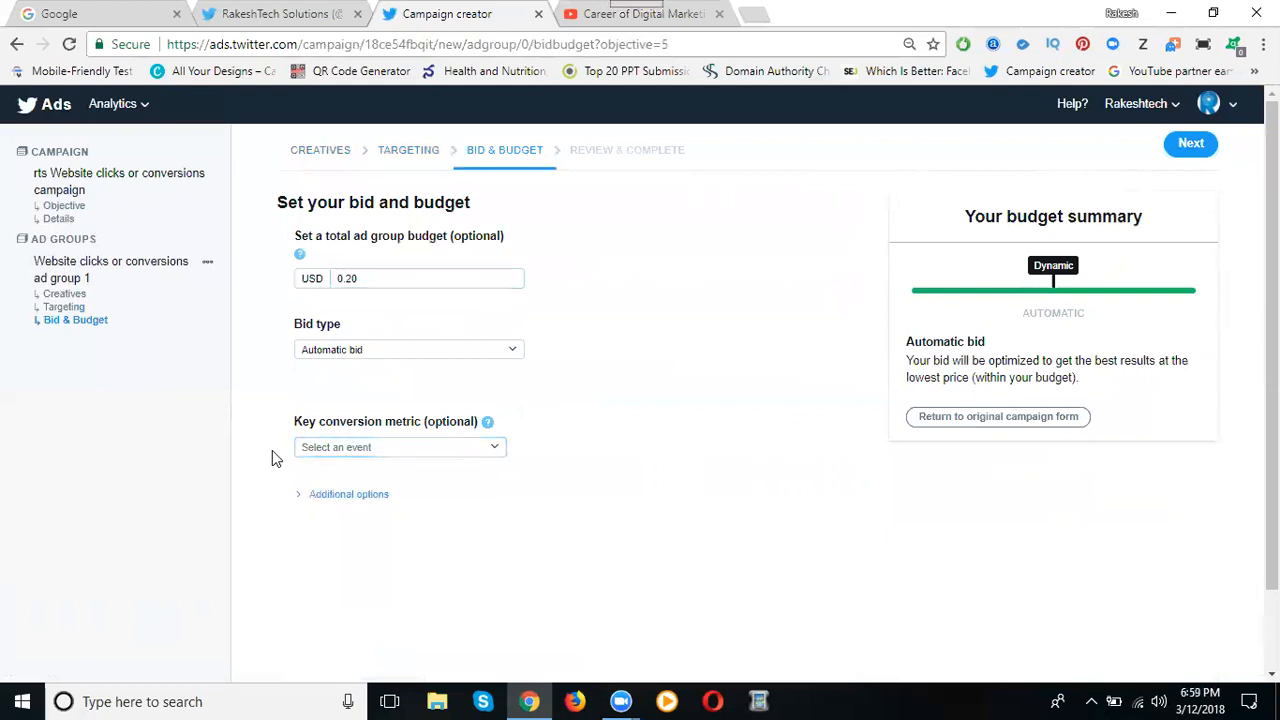
# Continue to the campaign review and examine the campaign details and ad group details.
pyautogui.click(1188, 147)
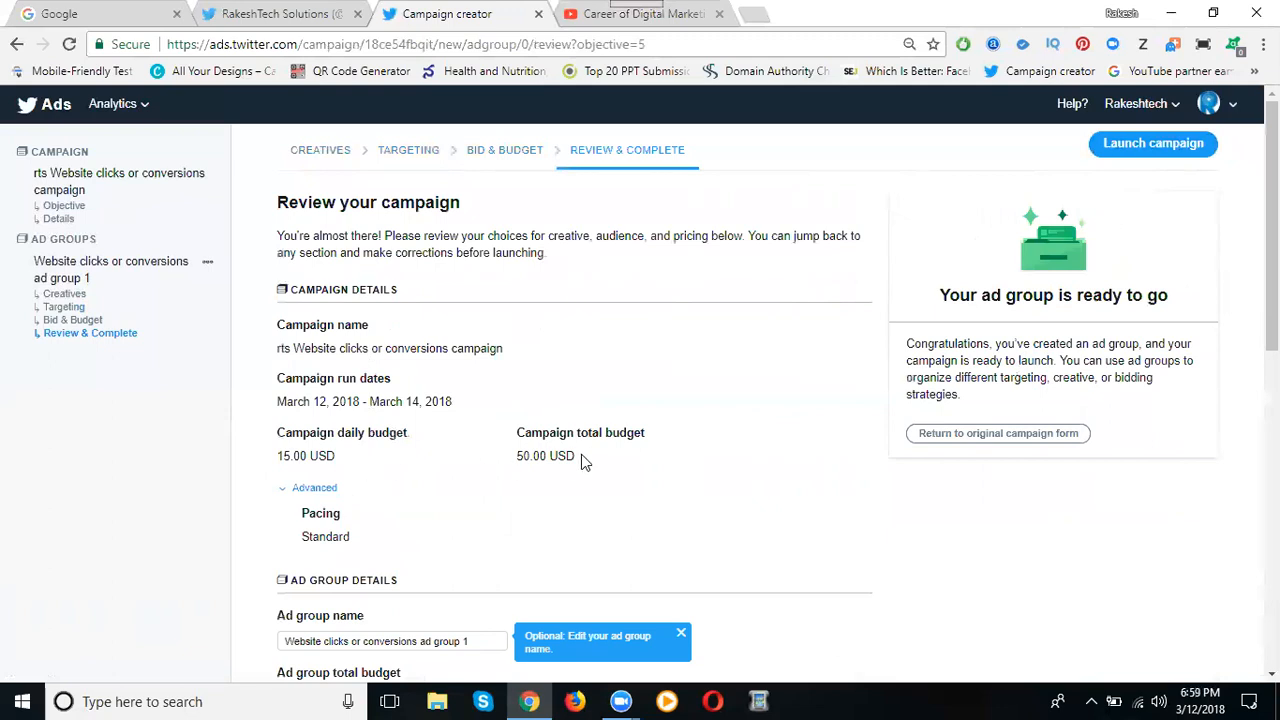
pyautogui.scroll(-2, 581, 454)
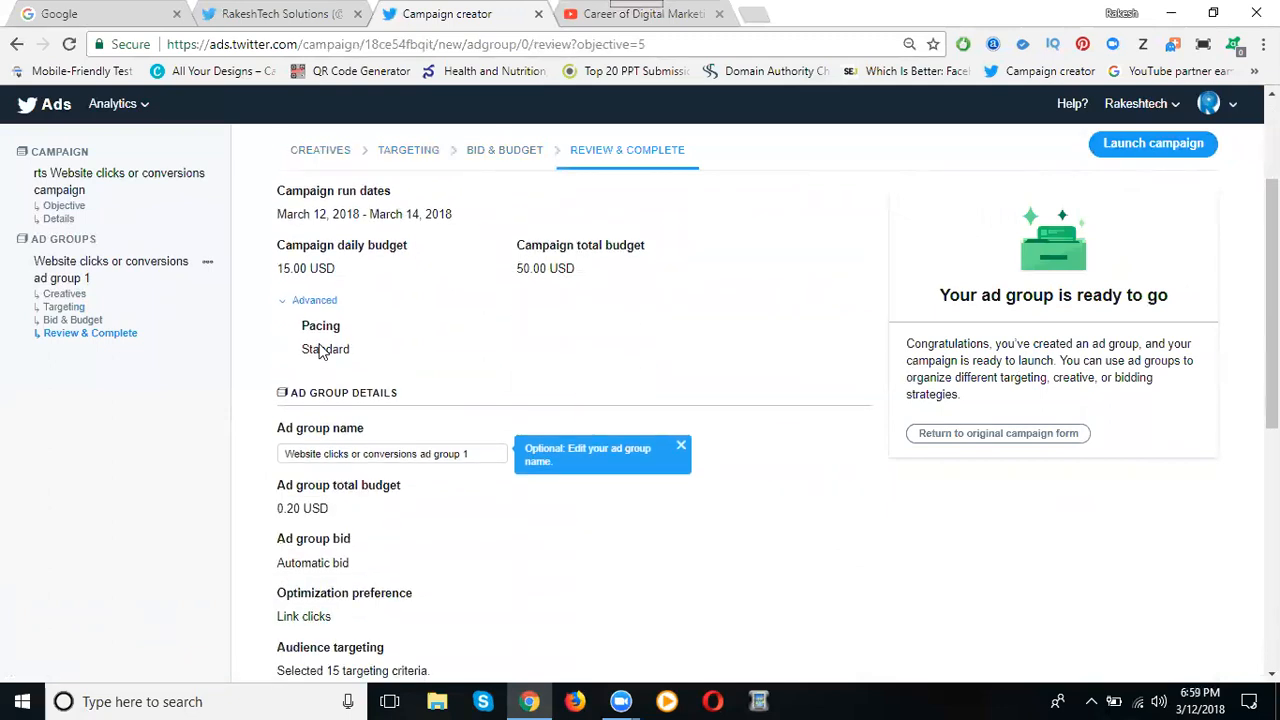
pyautogui.scroll(-1, 312, 460)
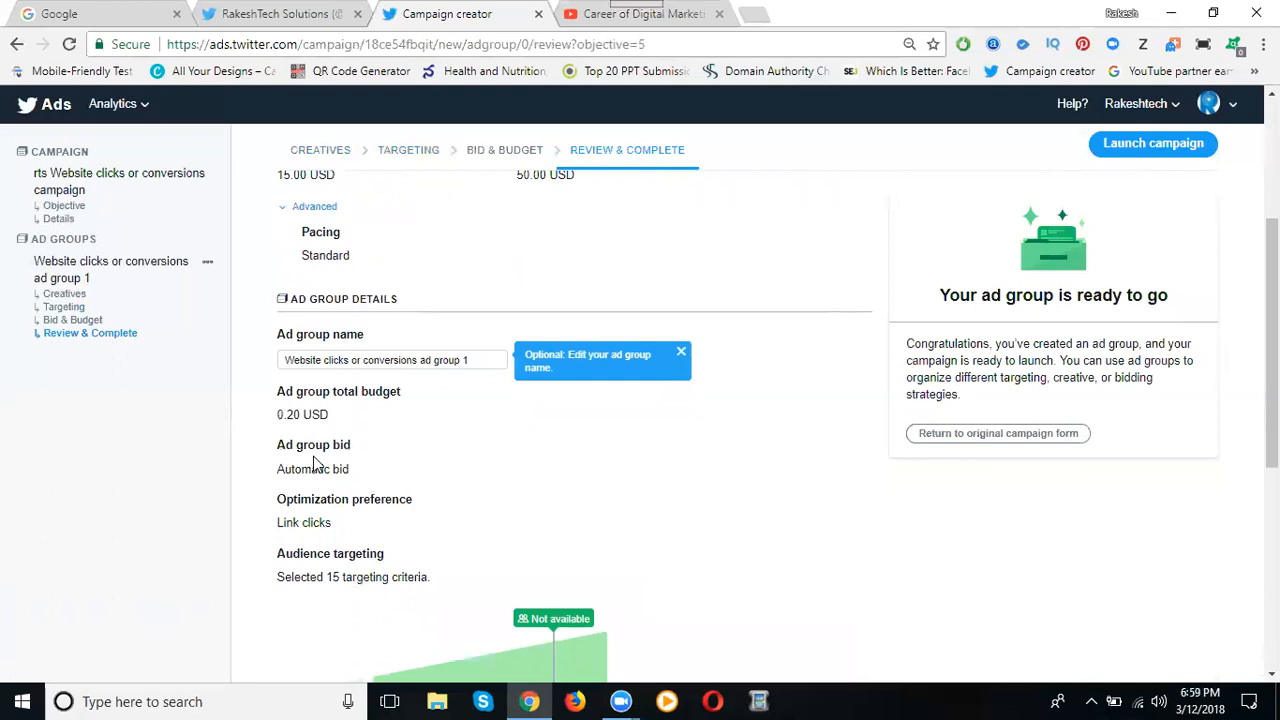
# Switch to the Twitter home timeline and look through the feed for a promoted tweet.
pyautogui.click(285, 13)
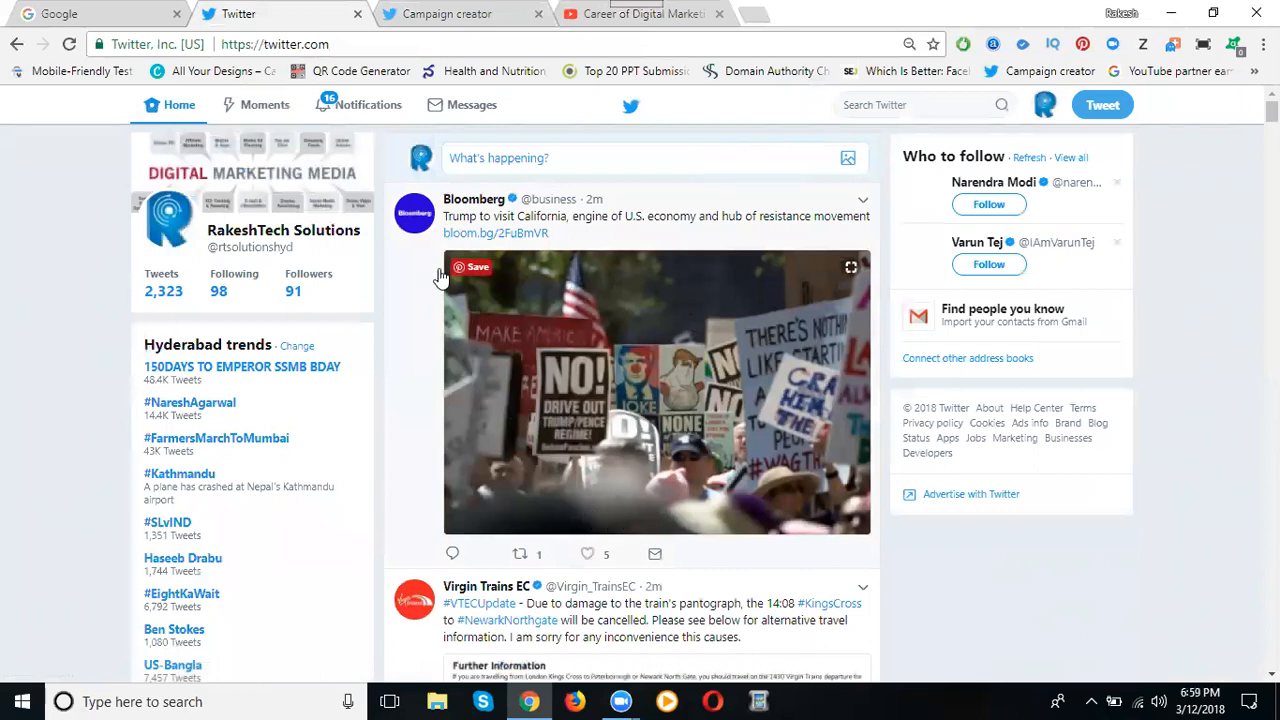
pyautogui.scroll(-7, 534, 346)
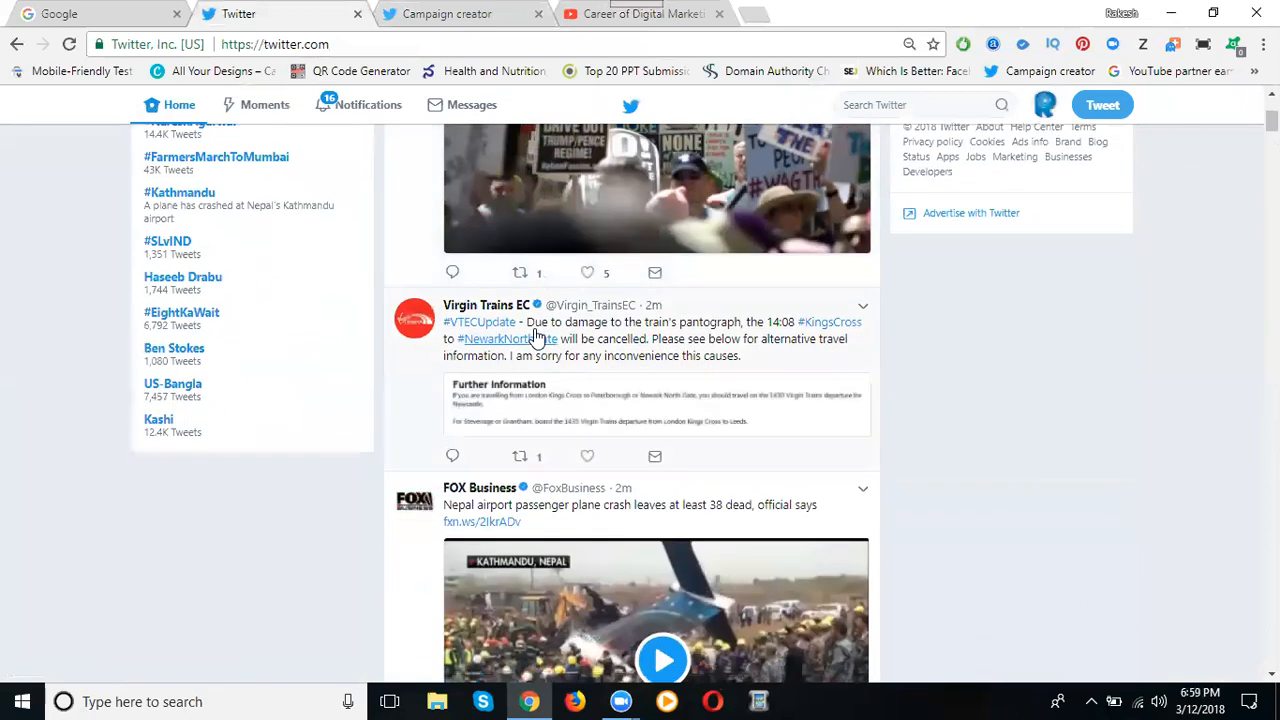
pyautogui.scroll(-4, 534, 336)
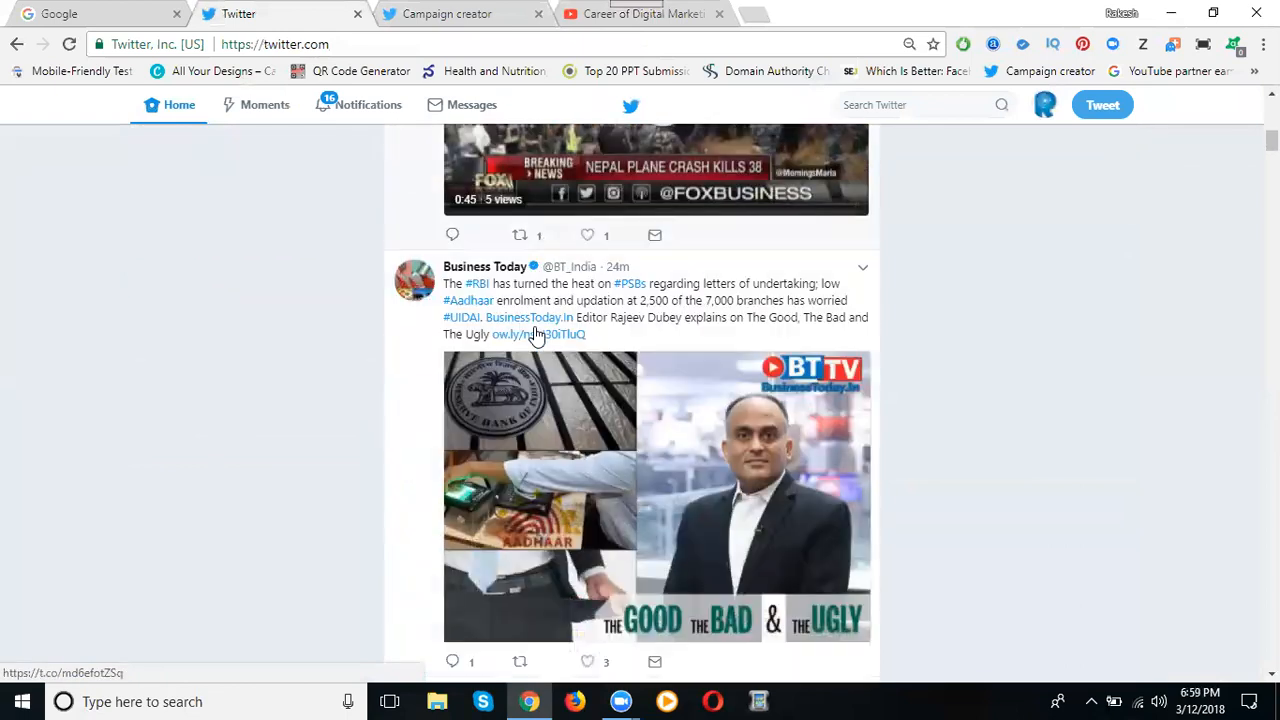
pyautogui.scroll(-3, 534, 336)
pyautogui.scroll(-5, 534, 336)
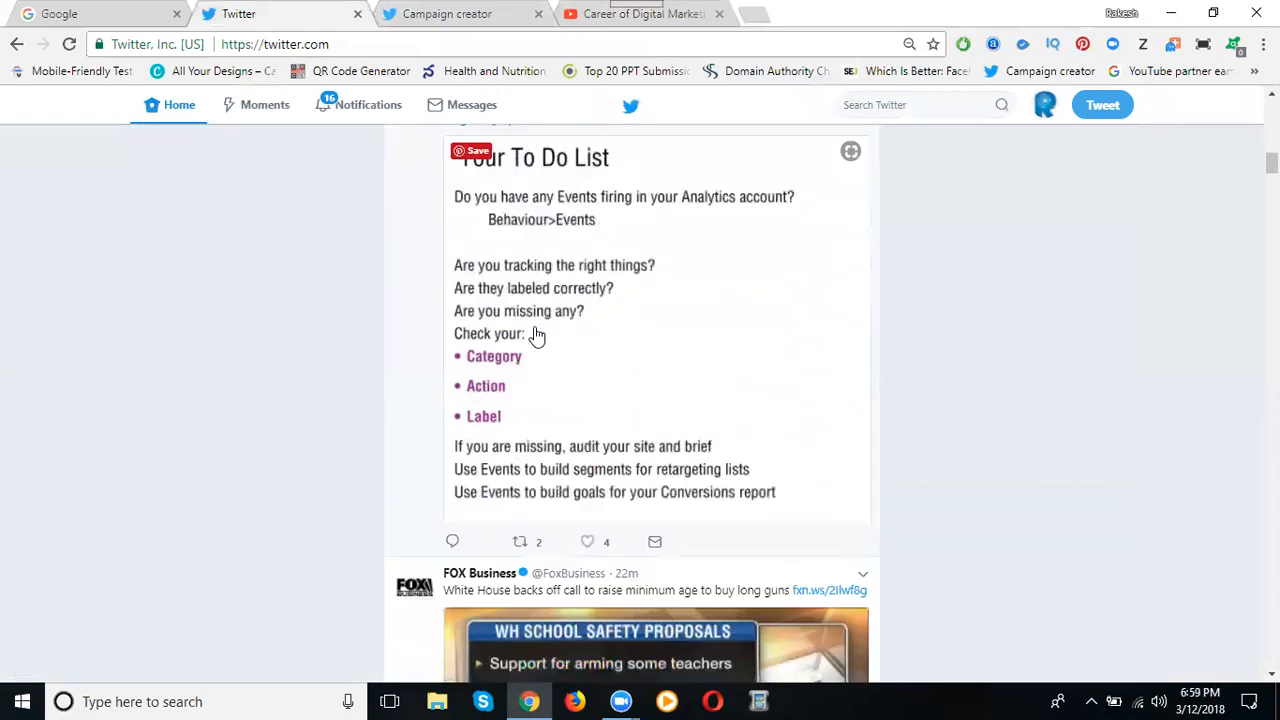
pyautogui.scroll(-6, 534, 336)
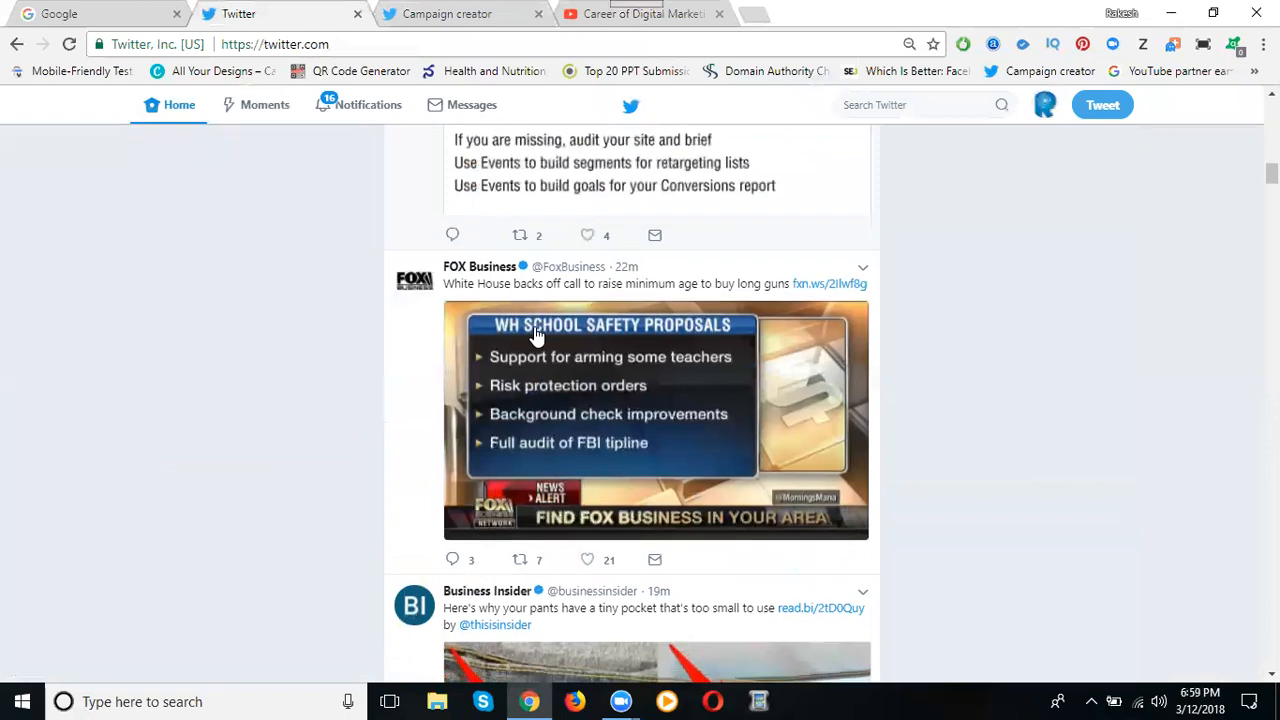
pyautogui.scroll(-2, 535, 330)
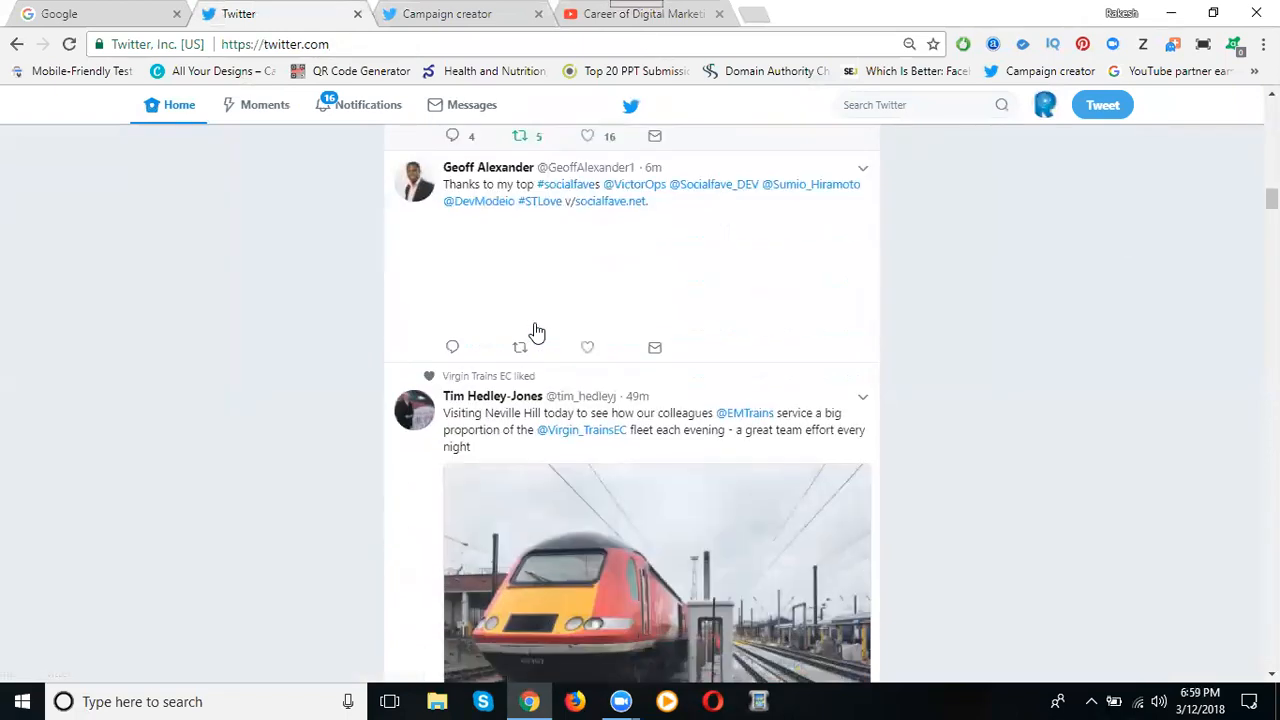
pyautogui.scroll(-4, 535, 330)
pyautogui.scroll(-6, 535, 330)
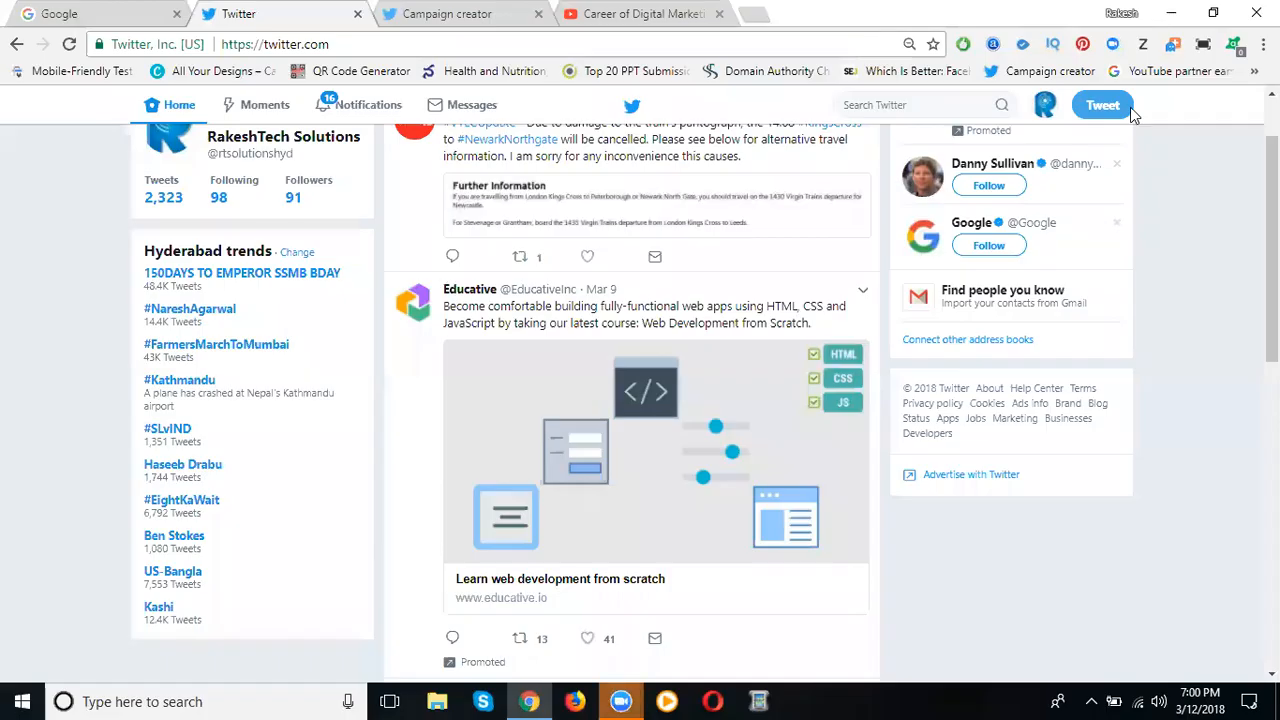
# Open the website linked from Educative's promoted tweet, close it and return to the start of the timeline.
pyautogui.moveTo(474, 669)
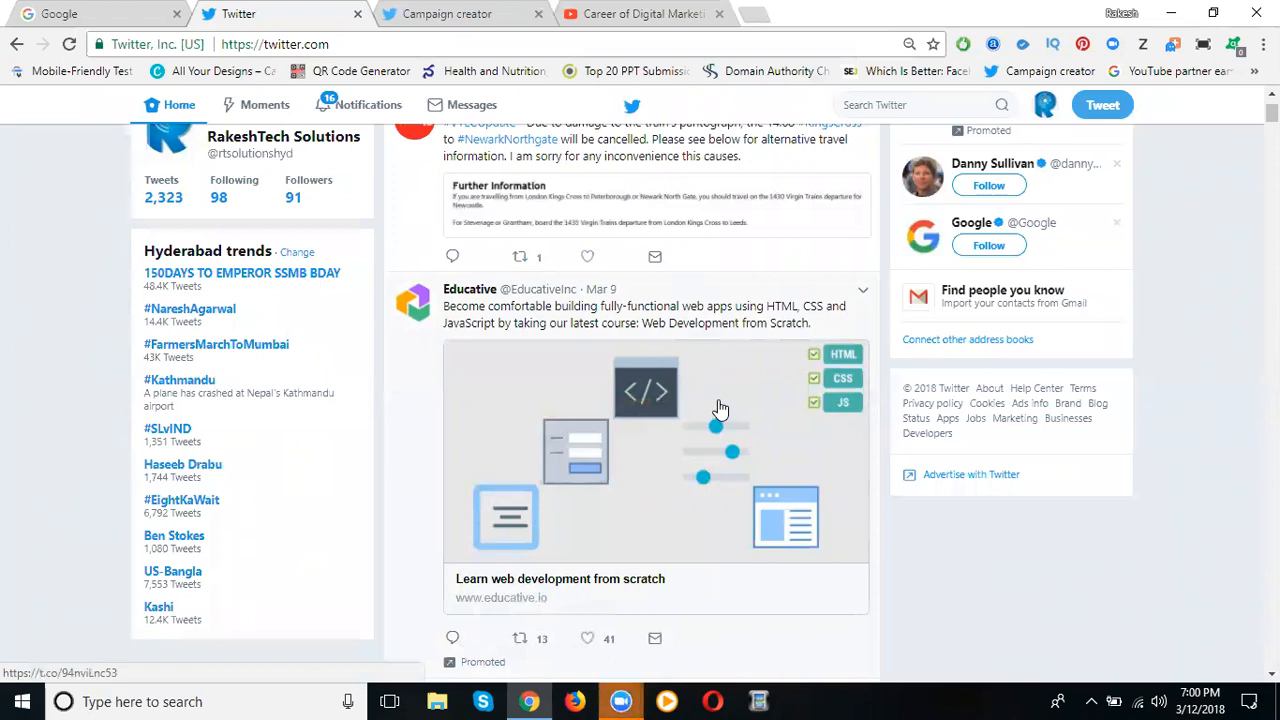
pyautogui.click(718, 409)
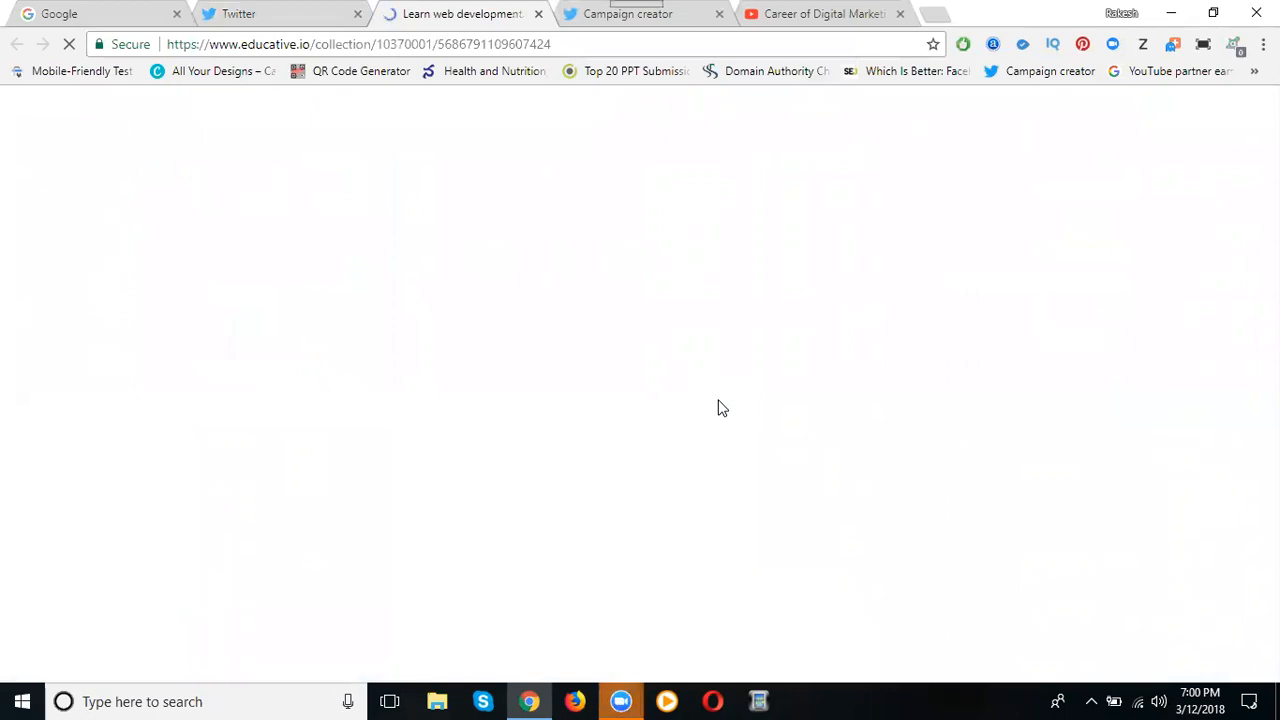
pyautogui.click(538, 14)
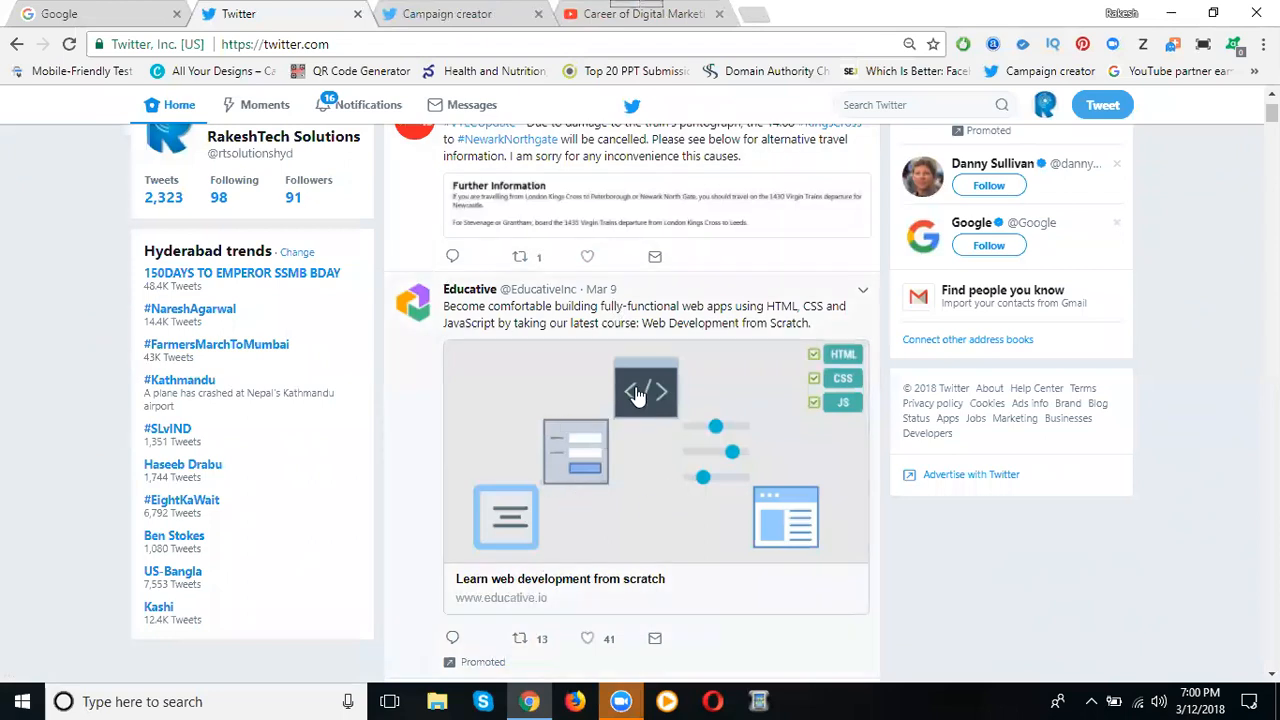
pyautogui.scroll(1, 1204, 300)
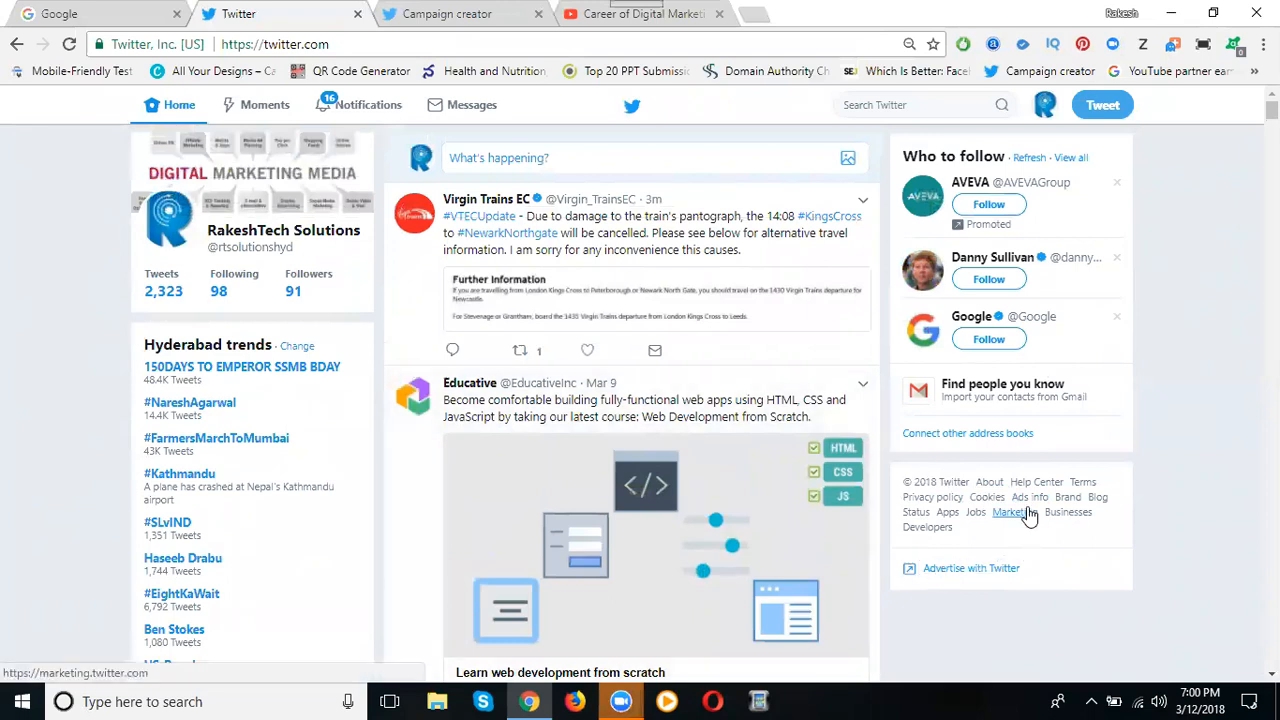
# Open the account's own Twitter profile page and look through its pinned and recent tweets.
pyautogui.click(1045, 105)
pyautogui.click(980, 200)
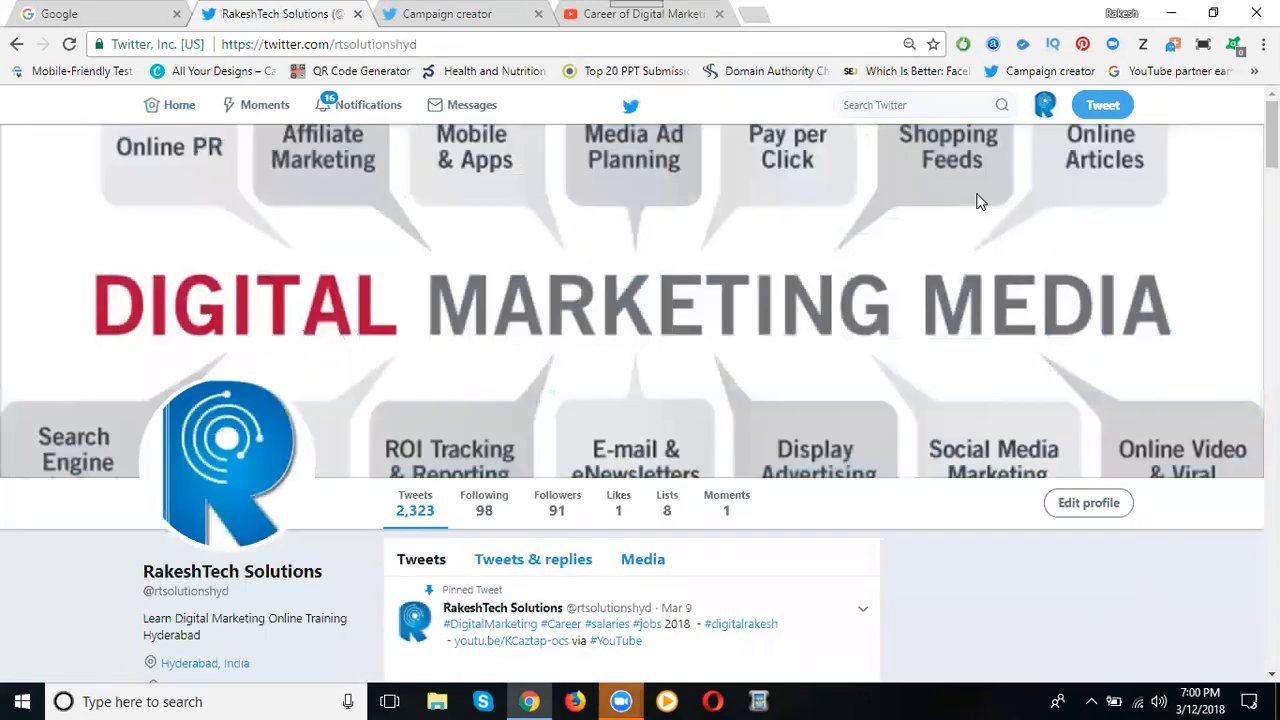
pyautogui.scroll(-4, 1031, 334)
pyautogui.scroll(-1, 1027, 326)
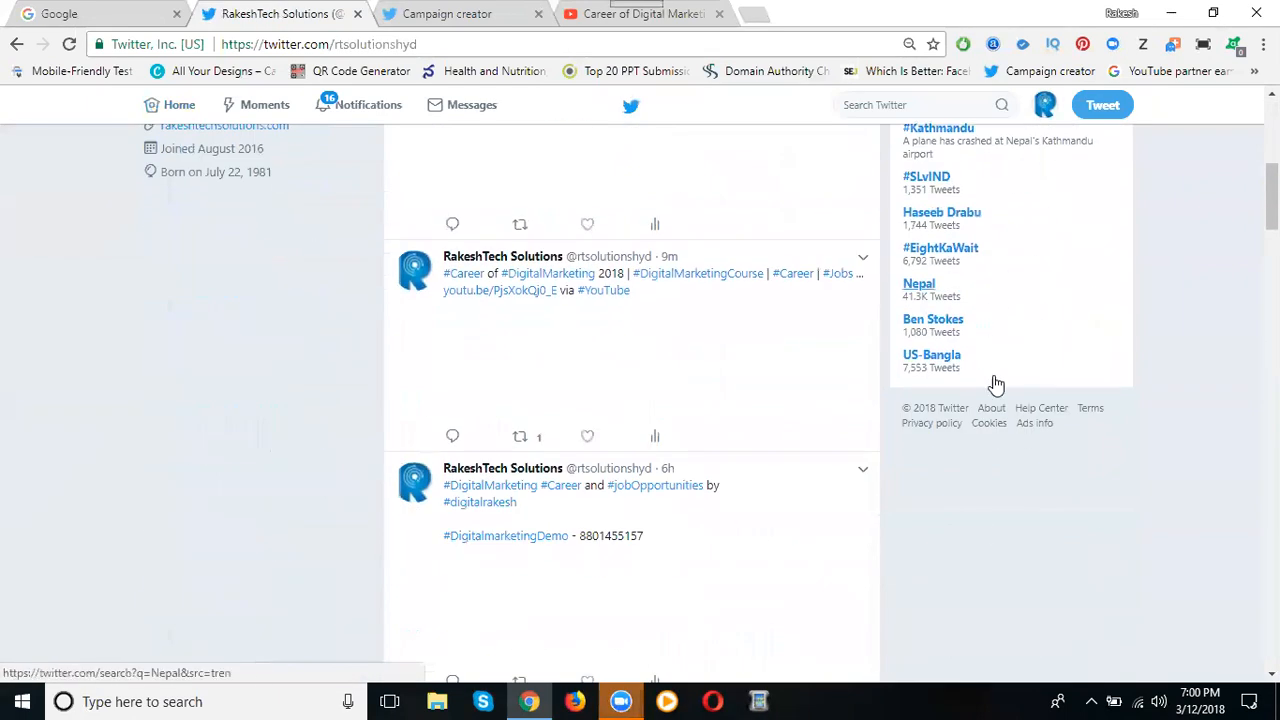
pyautogui.scroll(-2, 958, 458)
pyautogui.scroll(5, 968, 435)
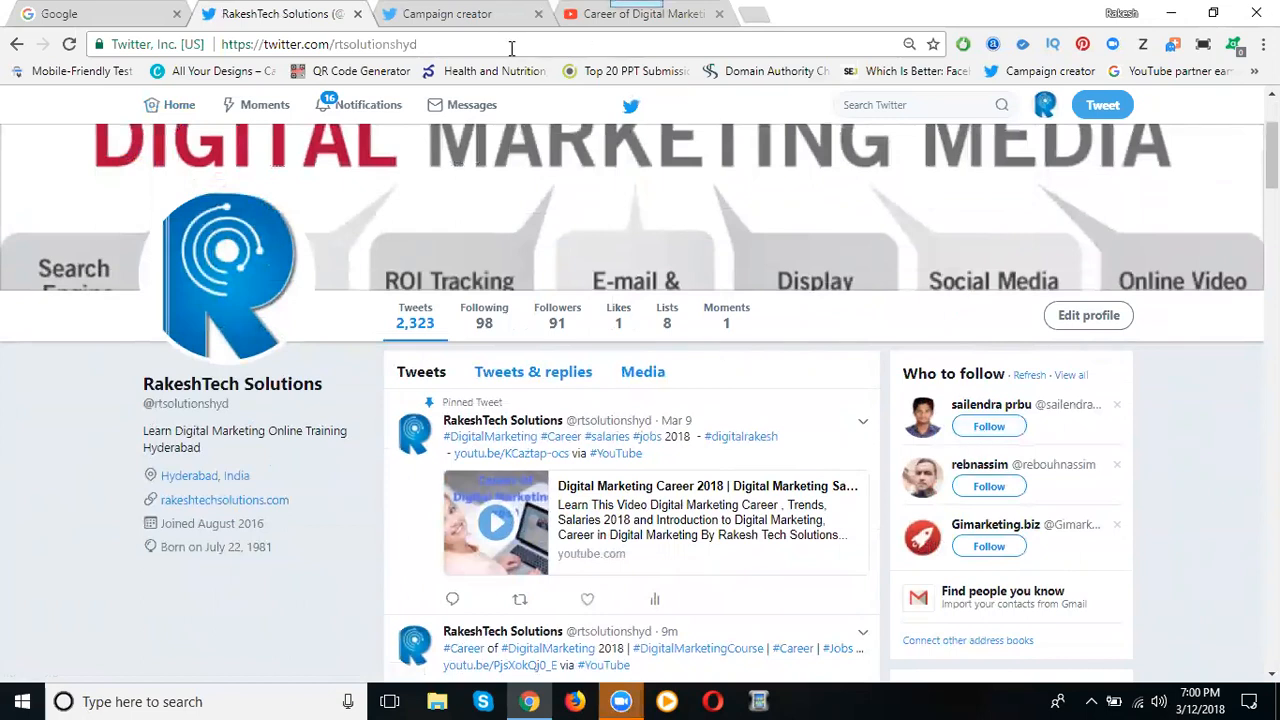
# Return to the campaign creator's review stage and launch the website clicks or conversions campaign.
pyautogui.click(441, 16)
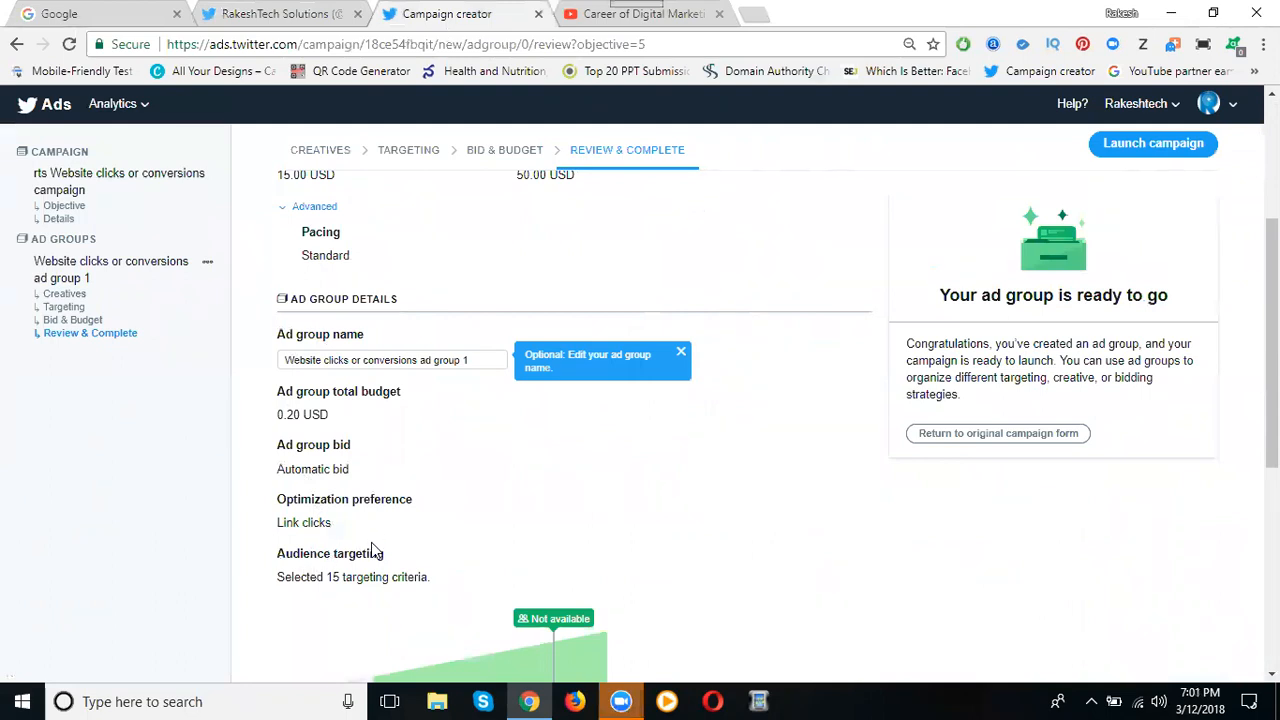
pyautogui.scroll(1, 372, 549)
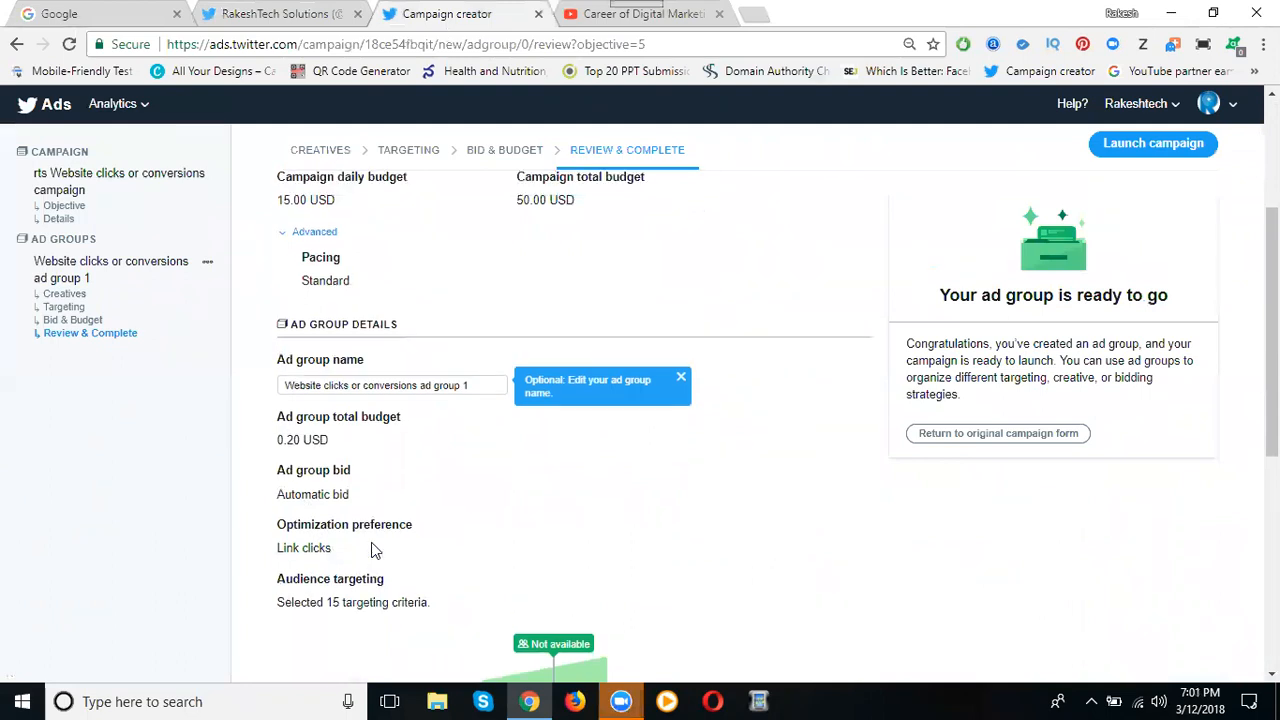
pyautogui.click(1140, 148)
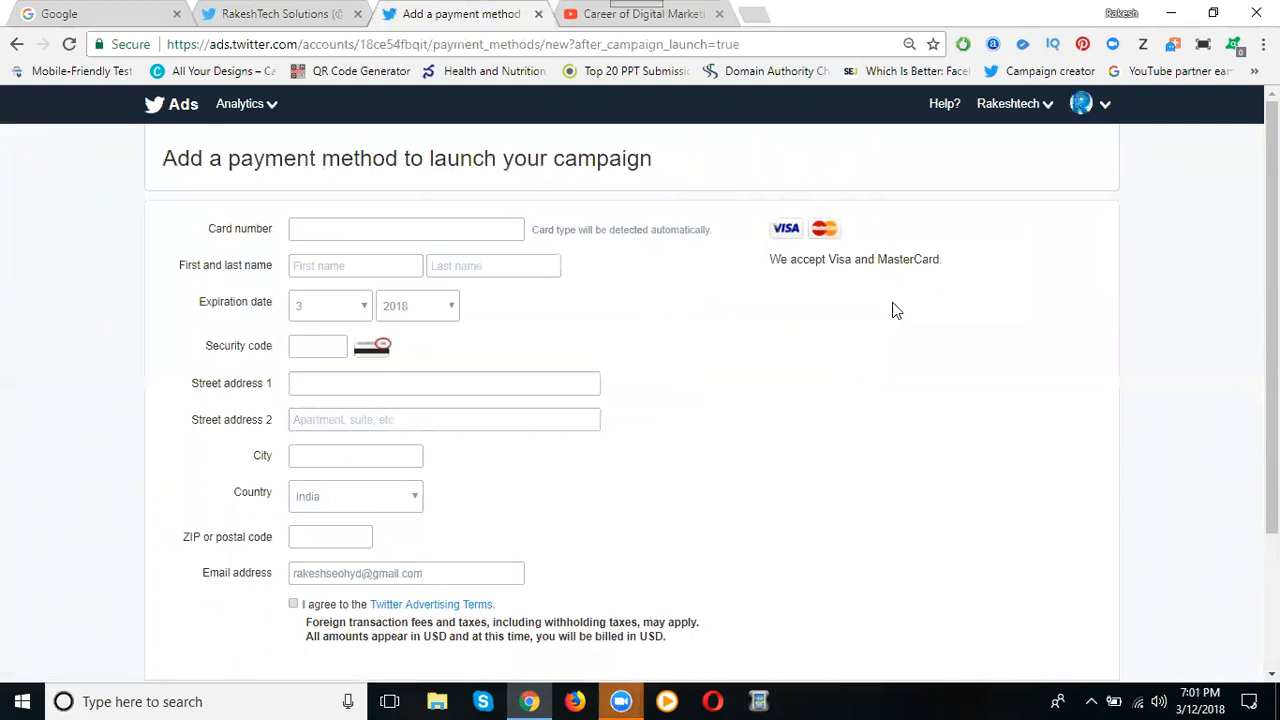
# Open the Ads Manager by way of the account access page and pause the running rts Website clicks or conversions campaign.
pyautogui.click(1052, 106)
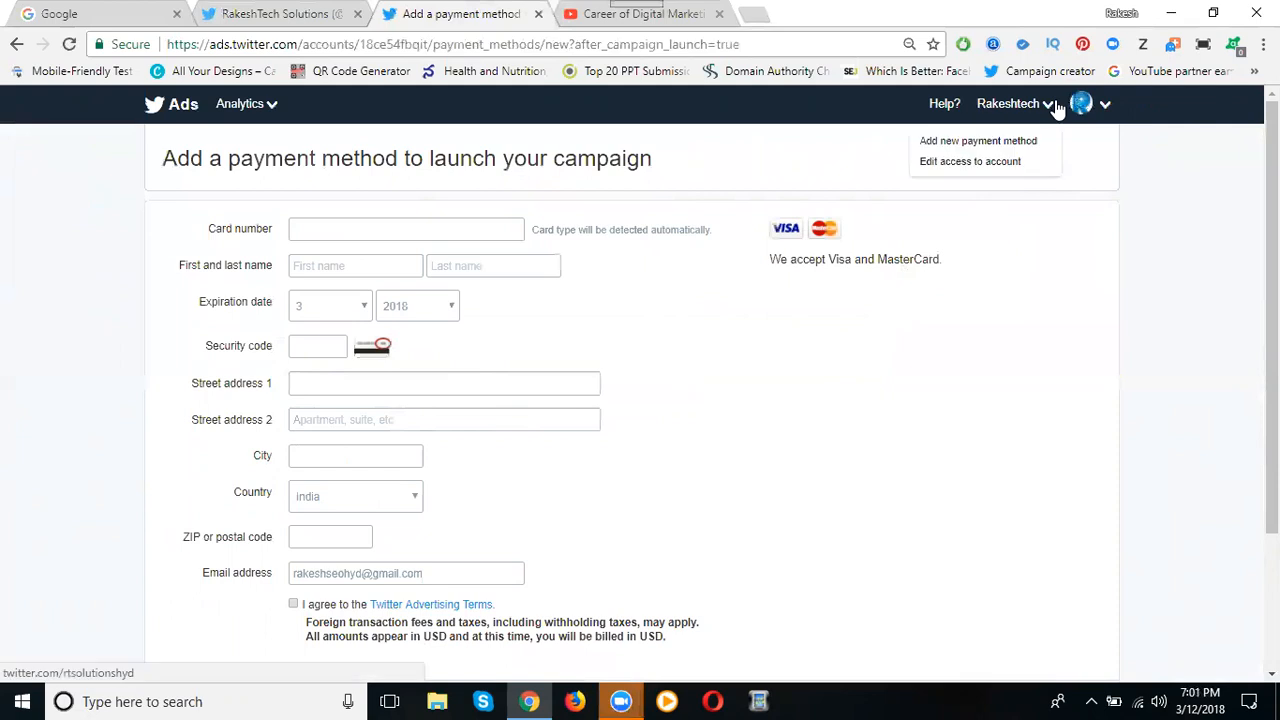
pyautogui.click(960, 164)
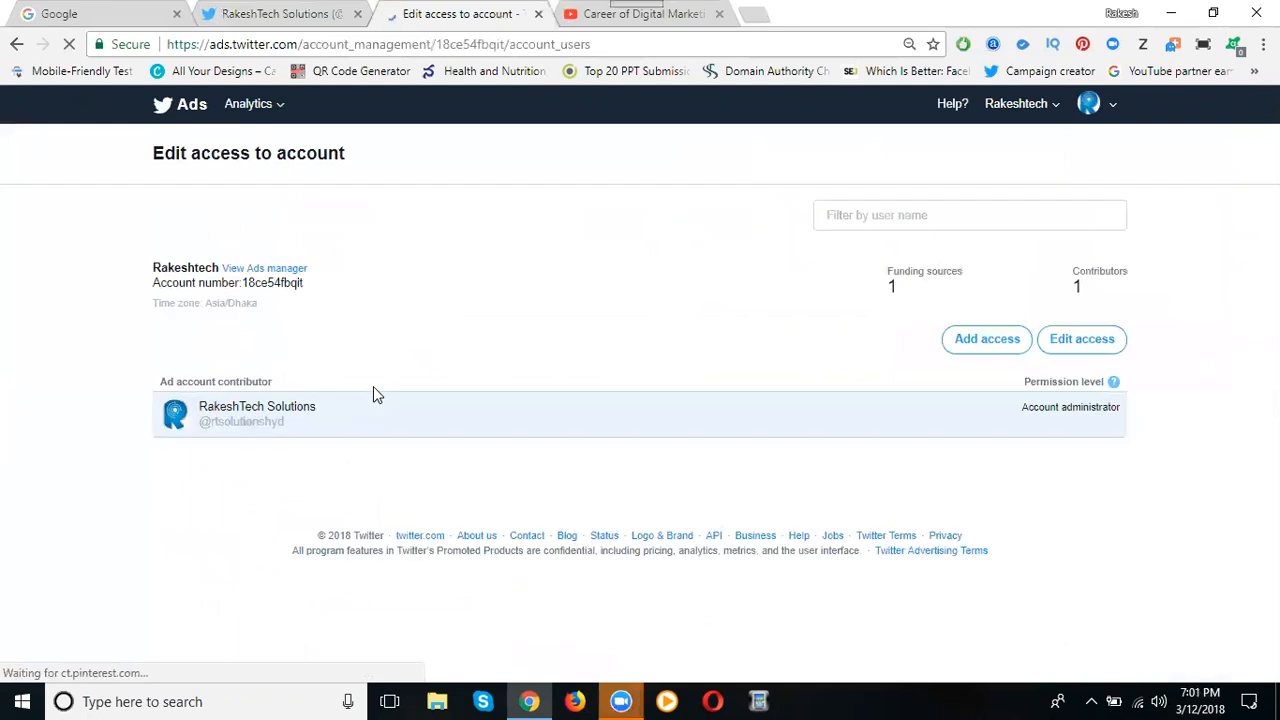
pyautogui.click(270, 270)
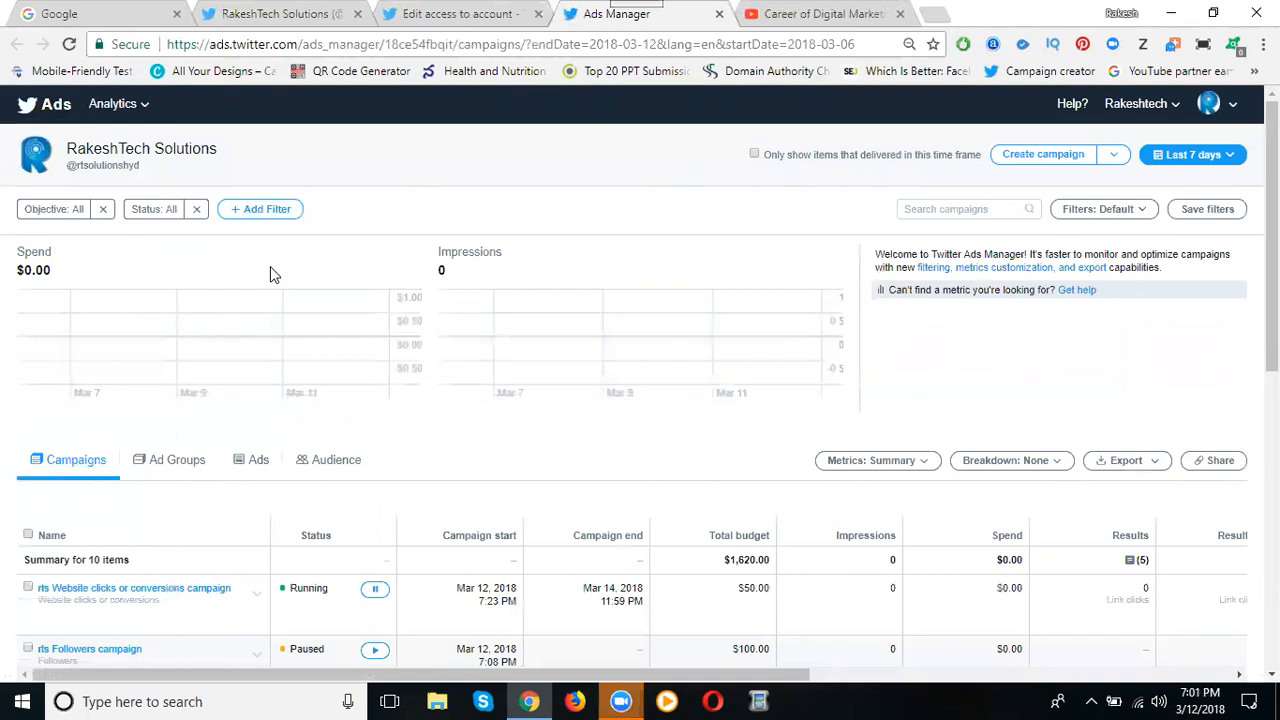
pyautogui.scroll(-1, 497, 249)
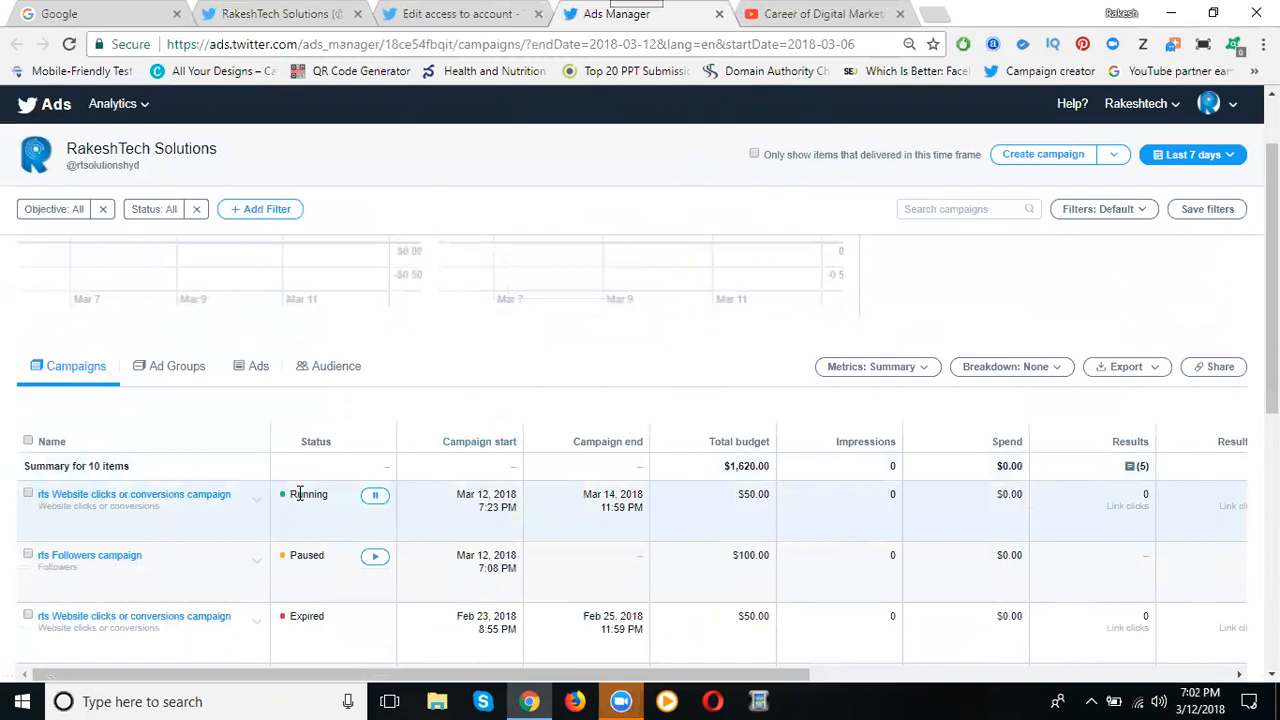
pyautogui.click(371, 497)
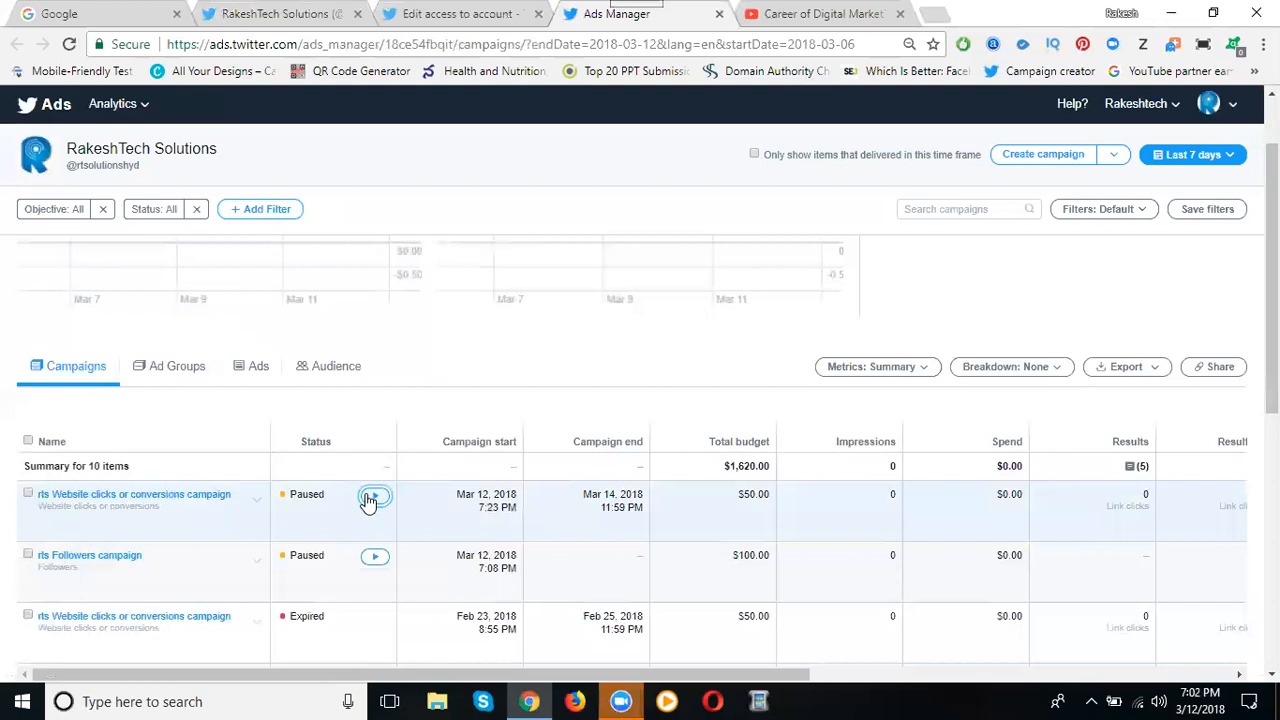